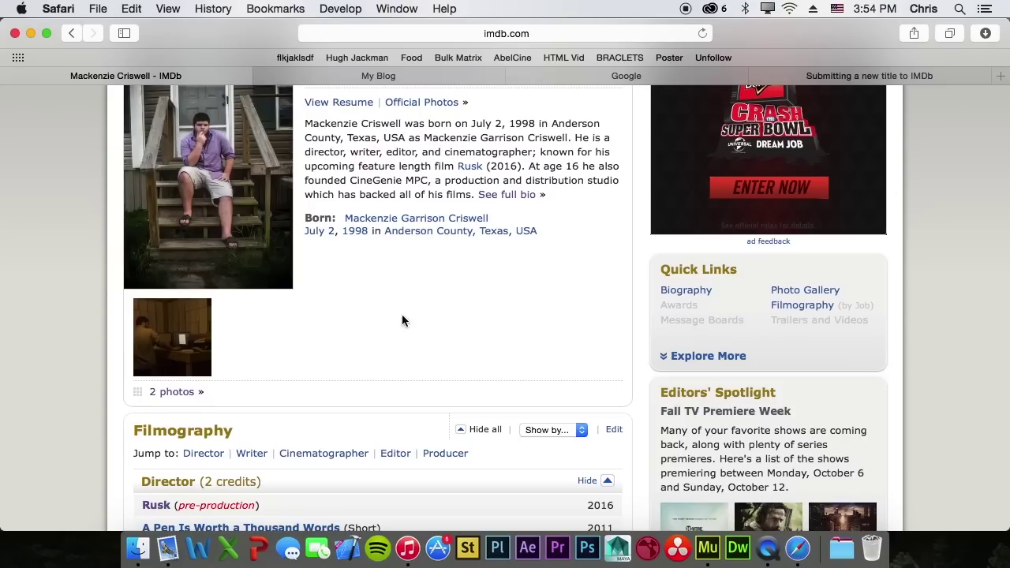
Search IMDb for "interstellar" and open the title page of the 2014 film Interstellar.
{"action": "scroll", "coordinate": [198, 339], "scroll_direction": "up", "scroll_amount": 5}
{"action": "left_click", "coordinate": [239, 190]}
{"action": "left_click", "coordinate": [239, 198]}
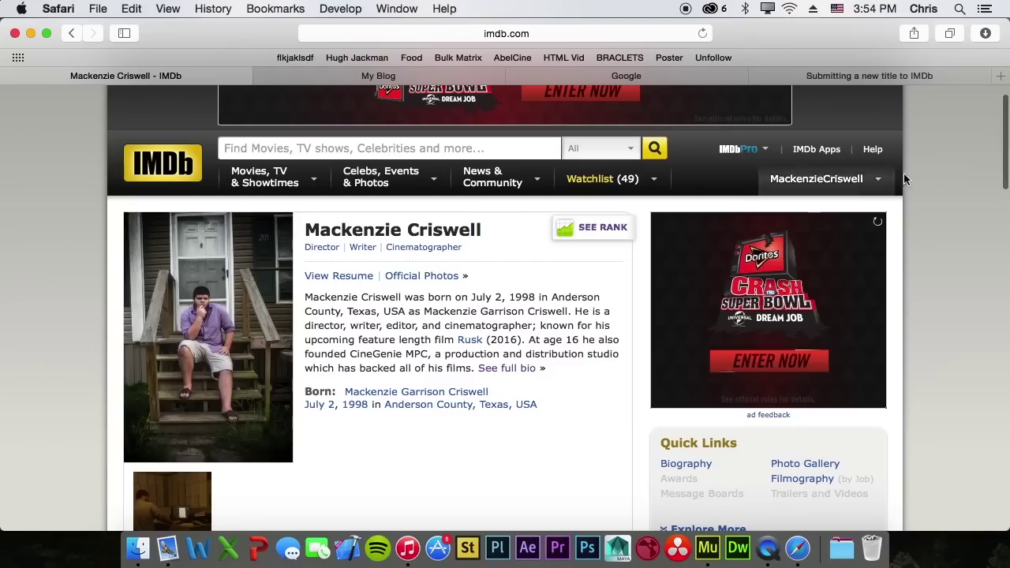
{"action": "scroll", "coordinate": [1007, 136], "scroll_direction": "down", "scroll_amount": 2}
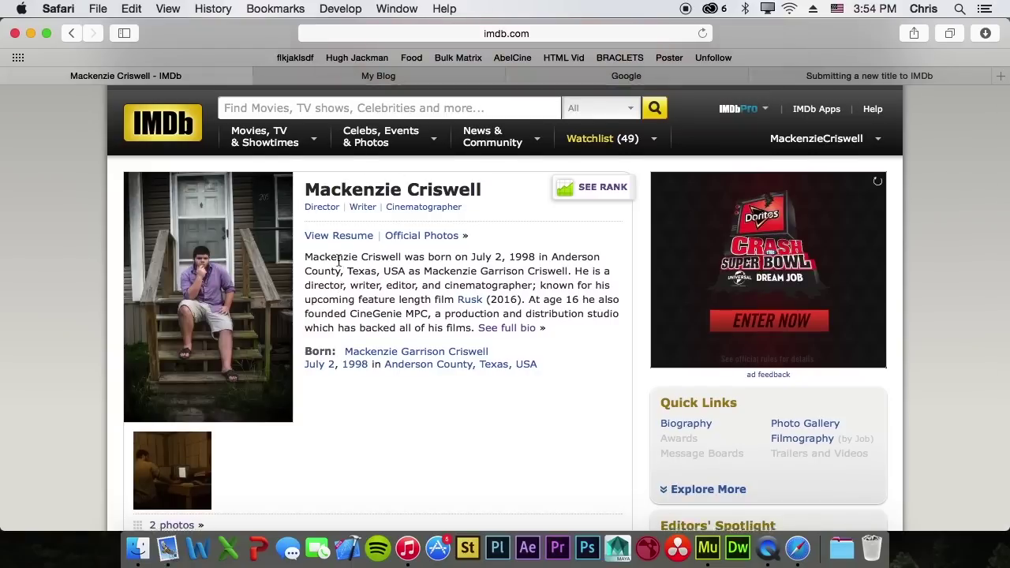
{"action": "scroll", "coordinate": [334, 236], "scroll_direction": "up", "scroll_amount": 2}
{"action": "left_click", "coordinate": [326, 158]}
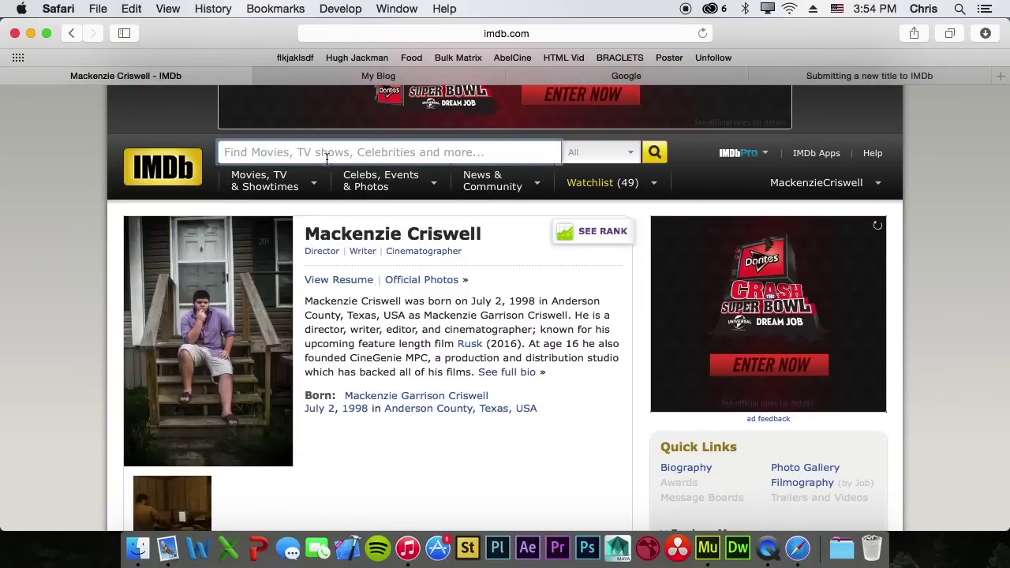
{"action": "type", "text": "interstellar"}
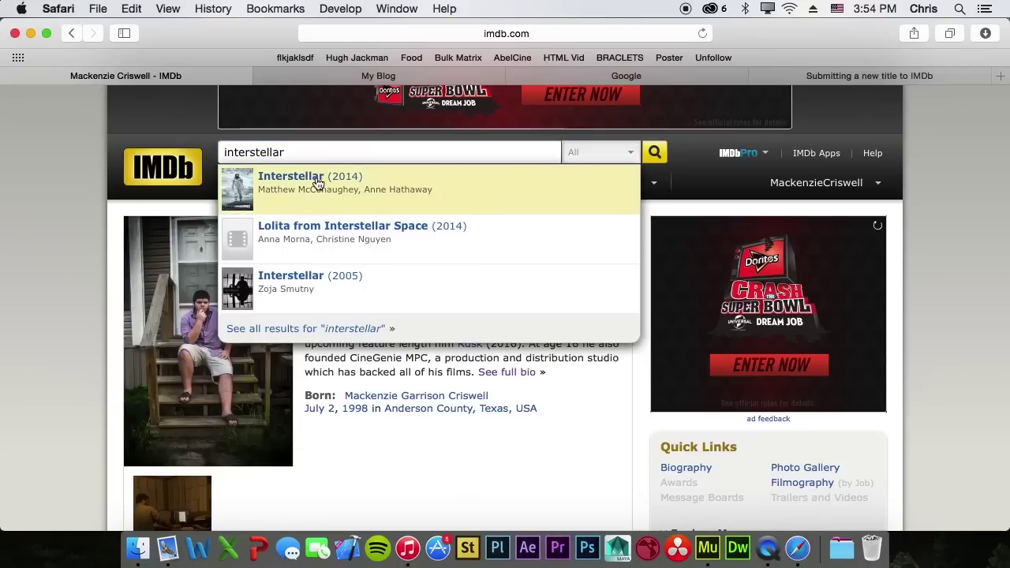
{"action": "left_click", "coordinate": [318, 183]}
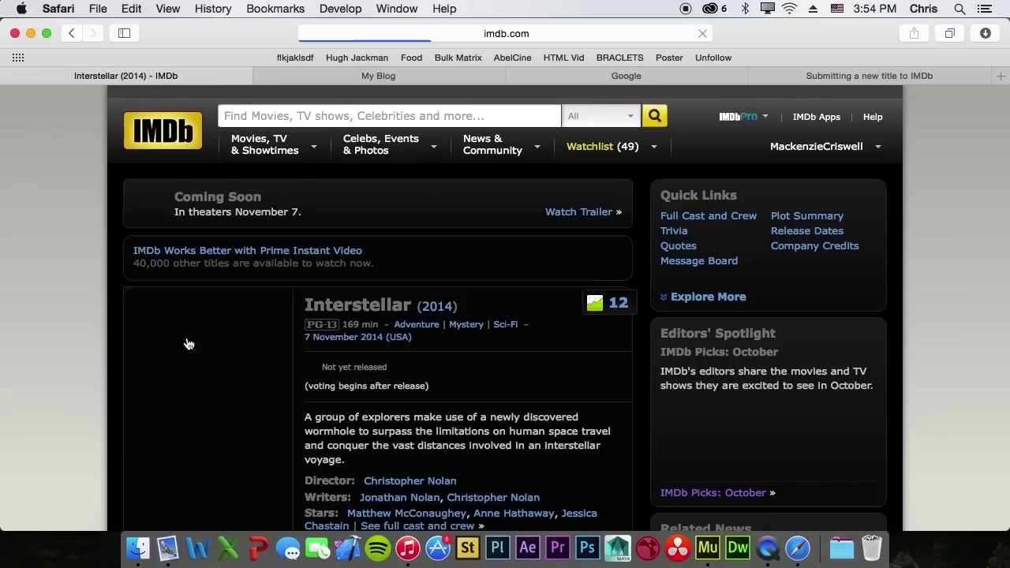
Look through the Interstellar title page, including its trailer, synopsis, credits and cast list.
{"action": "scroll", "coordinate": [498, 442], "scroll_direction": "down", "scroll_amount": 5}
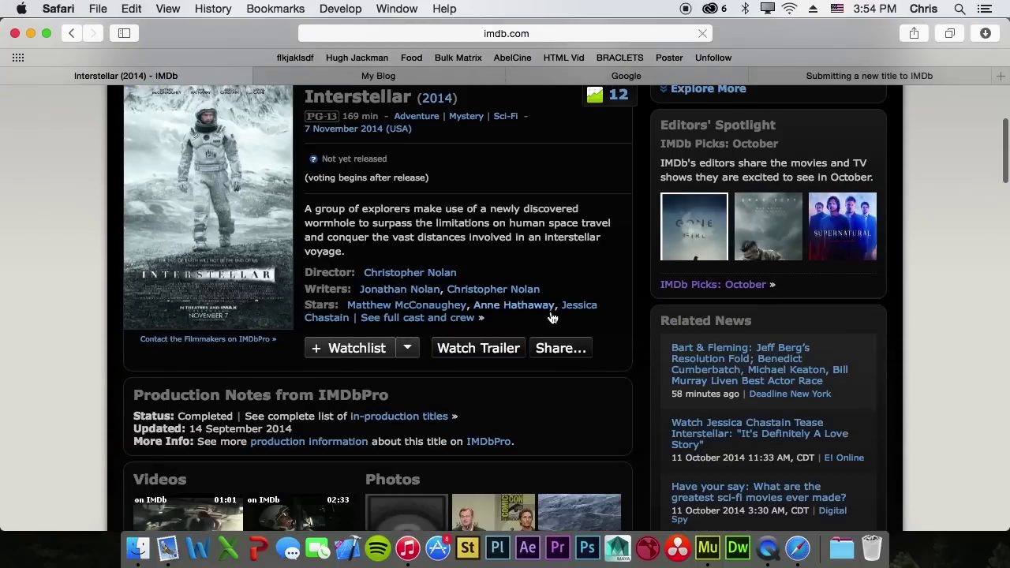
{"action": "scroll", "coordinate": [153, 386], "scroll_direction": "down", "scroll_amount": 10}
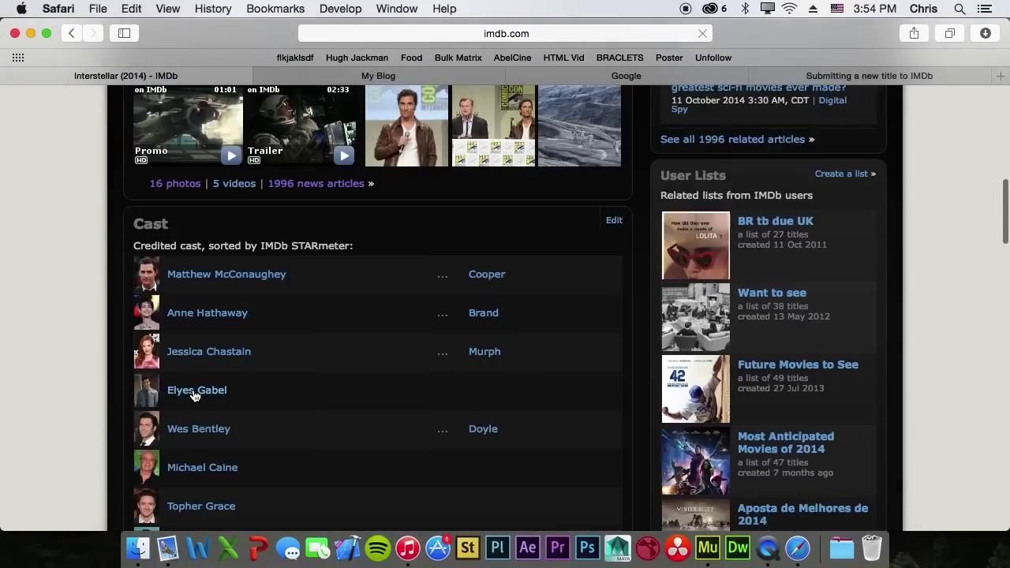
{"action": "scroll", "coordinate": [194, 396], "scroll_direction": "up", "scroll_amount": 7}
{"action": "scroll", "coordinate": [199, 387], "scroll_direction": "down", "scroll_amount": 20}
{"action": "scroll", "coordinate": [205, 373], "scroll_direction": "up", "scroll_amount": 1}
{"action": "scroll", "coordinate": [205, 373], "scroll_direction": "up", "scroll_amount": 20}
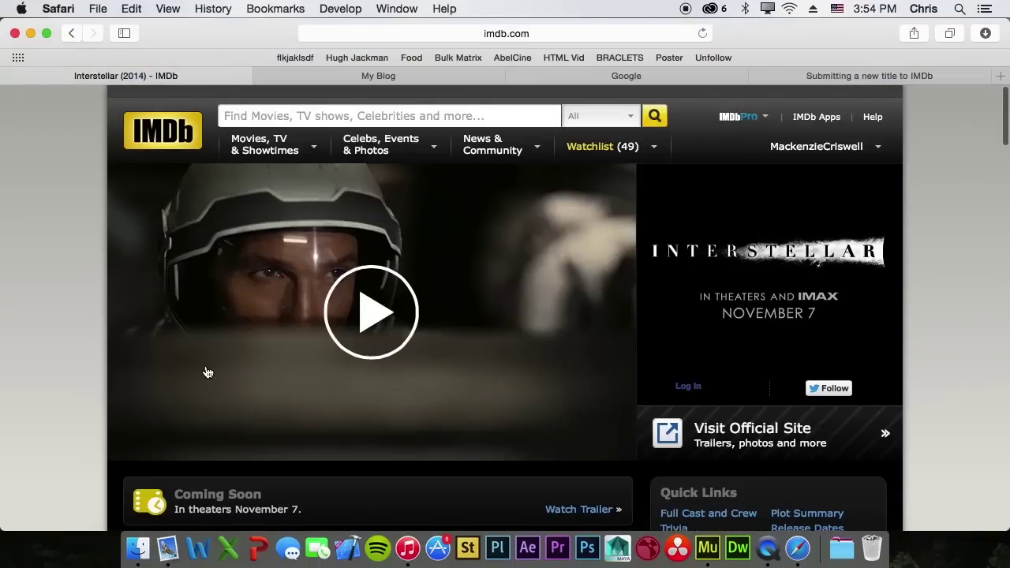
{"action": "scroll", "coordinate": [208, 373], "scroll_direction": "down", "scroll_amount": 9}
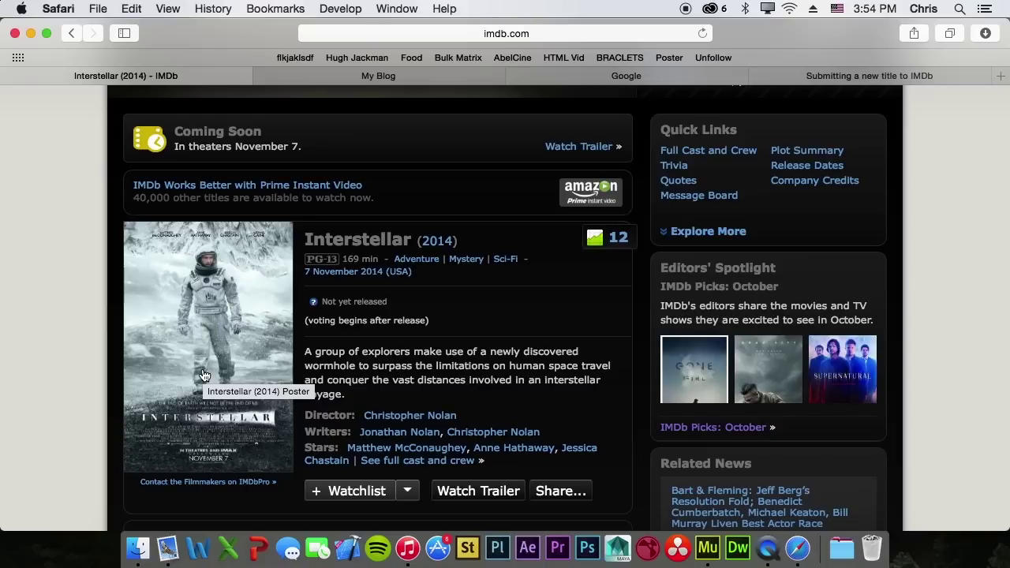
Search IMDb for "fight" and open the title page of Fight Club (1999).
{"action": "scroll", "coordinate": [204, 376], "scroll_direction": "up", "scroll_amount": 10}
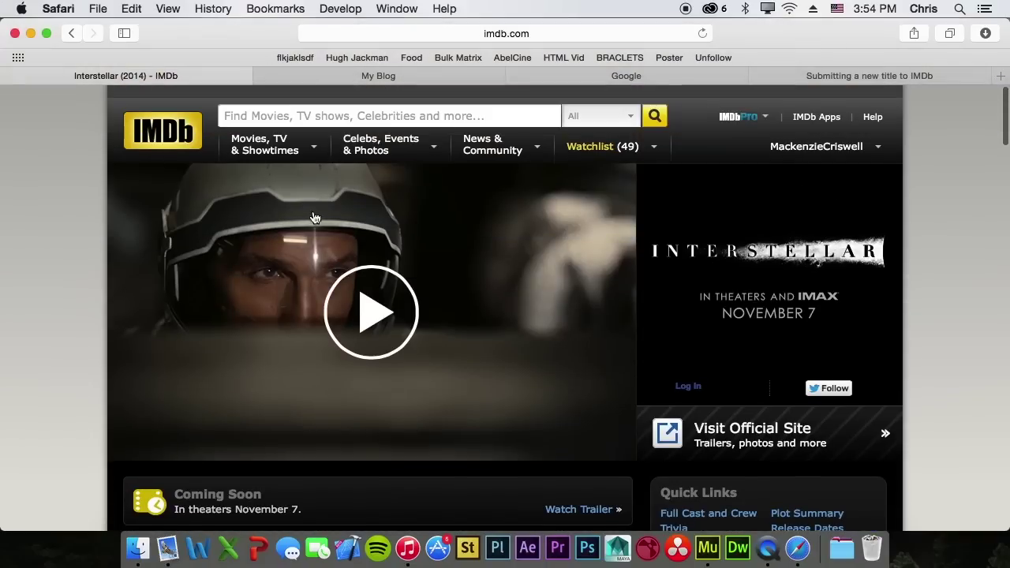
{"action": "left_click", "coordinate": [304, 111]}
{"action": "type", "text": "giht"}
{"action": "key", "text": "BackSpace"}
{"action": "key", "text": "BackSpace"}
{"action": "key", "text": "BackSpace"}
{"action": "type", "text": "fight"}
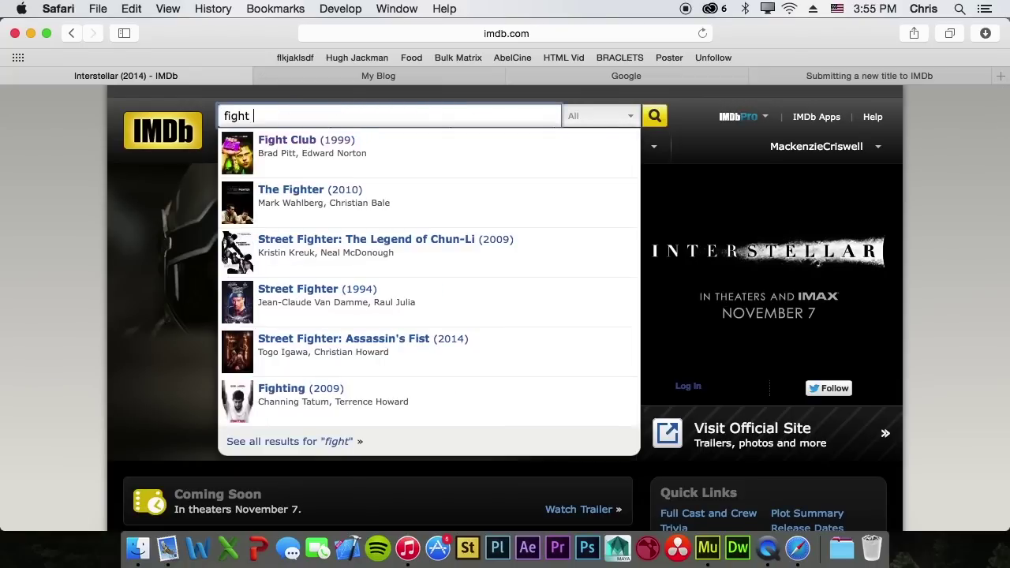
{"action": "left_click", "coordinate": [302, 157]}
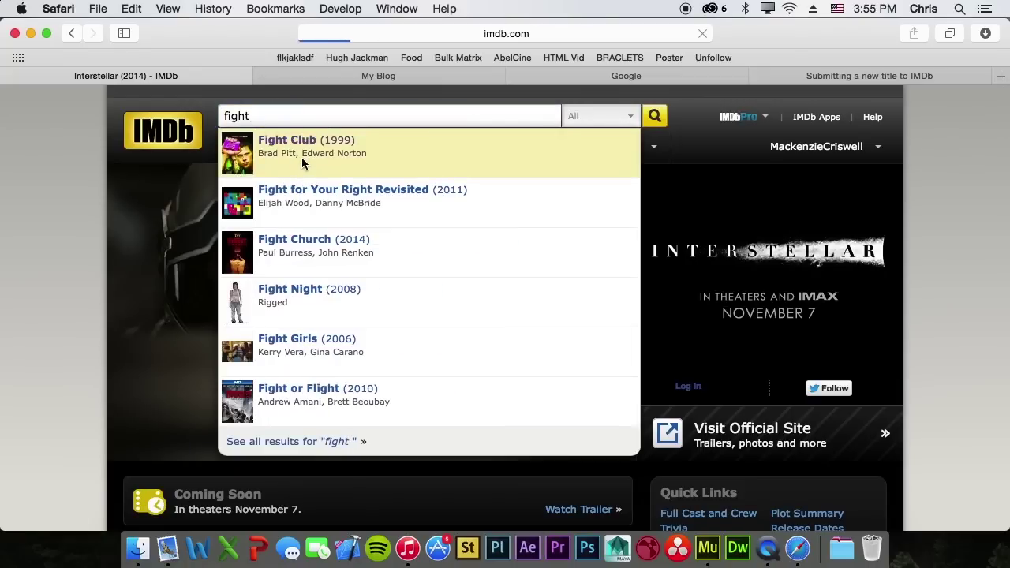
Examine the Fight Club page's user rating, awards line and cast overview.
{"action": "scroll", "coordinate": [190, 276], "scroll_direction": "down", "scroll_amount": 3}
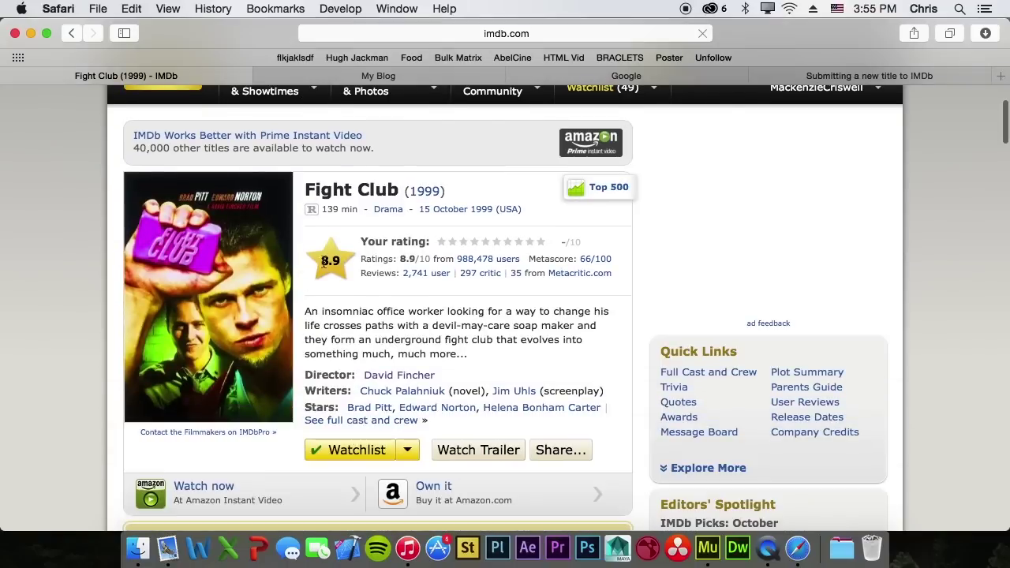
{"action": "left_click_drag", "start_coordinate": [345, 259], "coordinate": [317, 260]}
{"action": "left_click", "coordinate": [326, 276]}
{"action": "scroll", "coordinate": [282, 379], "scroll_direction": "down", "scroll_amount": 3}
{"action": "left_click_drag", "start_coordinate": [221, 407], "coordinate": [355, 408]}
{"action": "left_click", "coordinate": [35, 391]}
{"action": "scroll", "coordinate": [41, 384], "scroll_direction": "up", "scroll_amount": 3}
{"action": "scroll", "coordinate": [41, 382], "scroll_direction": "down", "scroll_amount": 10}
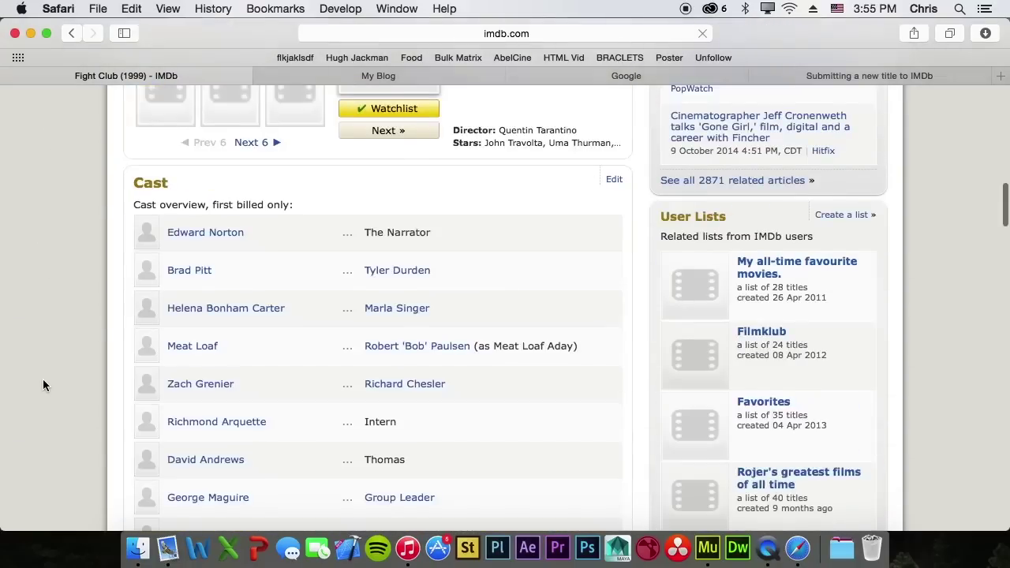
{"action": "scroll", "coordinate": [48, 382], "scroll_direction": "up", "scroll_amount": 15}
{"action": "scroll", "coordinate": [138, 403], "scroll_direction": "down", "scroll_amount": 3}
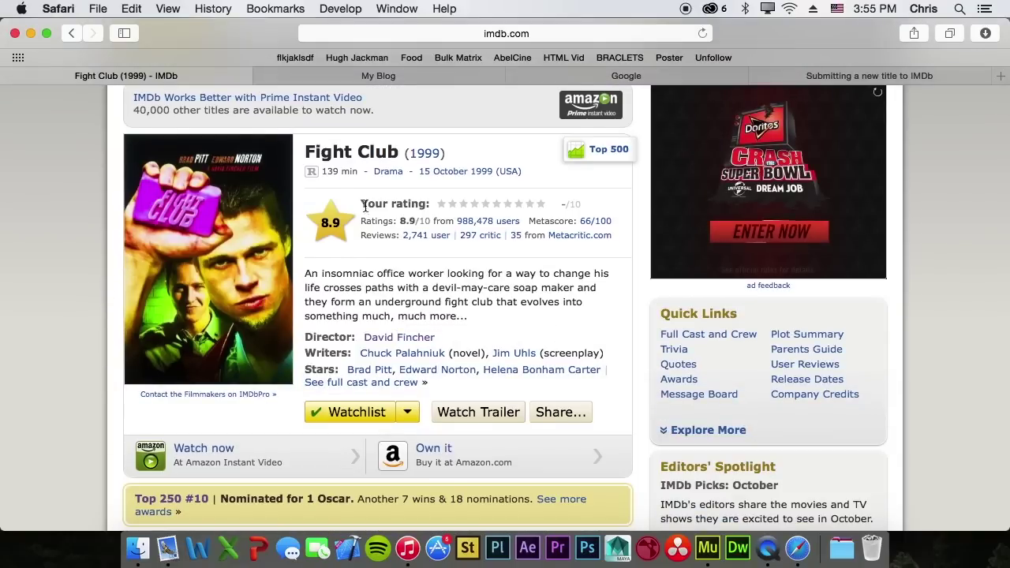
Switch to the My Blog page and open the post "How to get yourself, and your film on IMDb".
{"action": "left_click", "coordinate": [403, 76]}
{"action": "scroll", "coordinate": [281, 258], "scroll_direction": "down", "scroll_amount": 10}
{"action": "scroll", "coordinate": [284, 261], "scroll_direction": "up", "scroll_amount": 10}
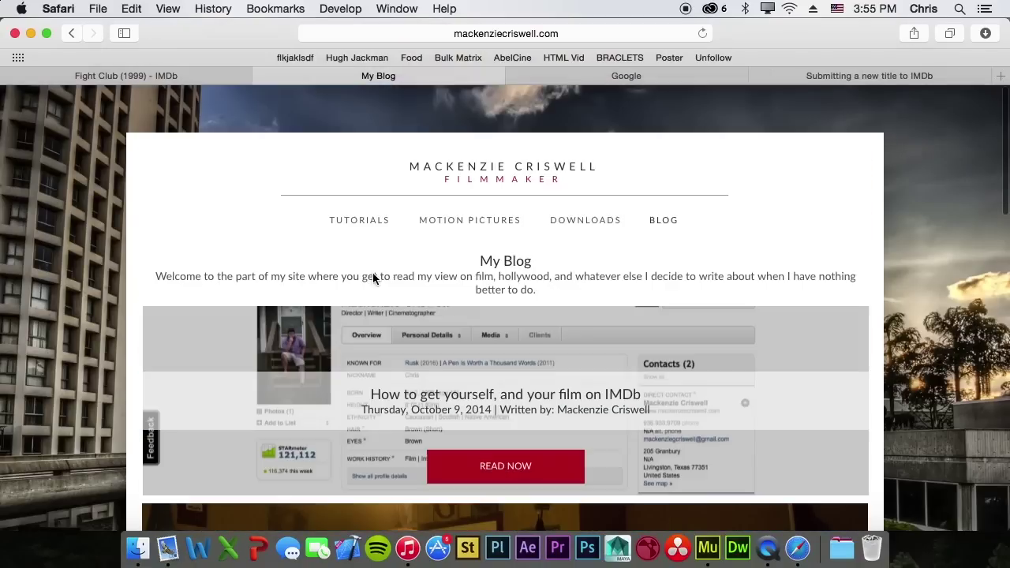
{"action": "left_click", "coordinate": [469, 467]}
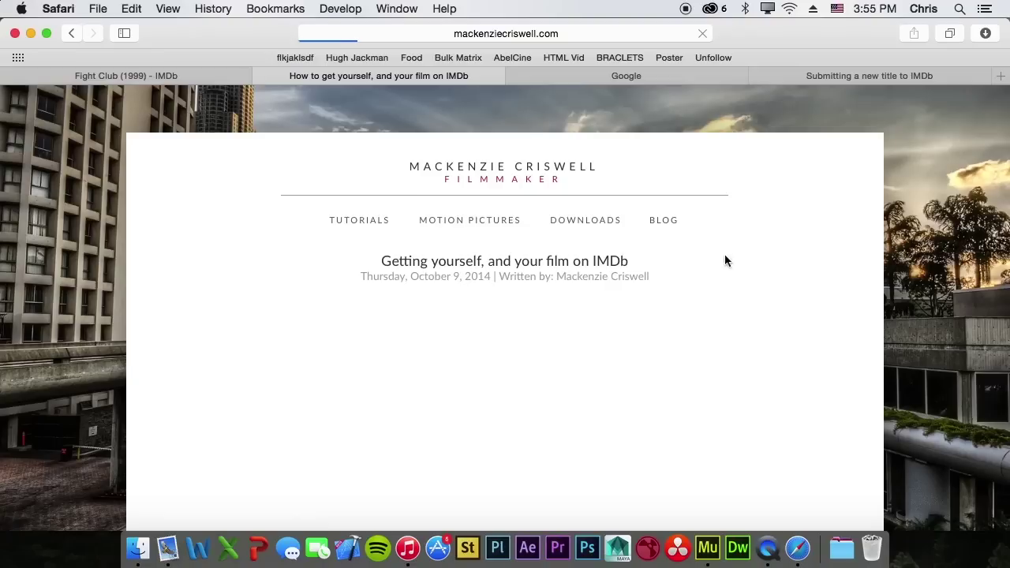
Read through the blog post on submitting a film to IMDb, including its example form screenshots and the closing video section.
{"action": "scroll", "coordinate": [345, 363], "scroll_direction": "down", "scroll_amount": 12}
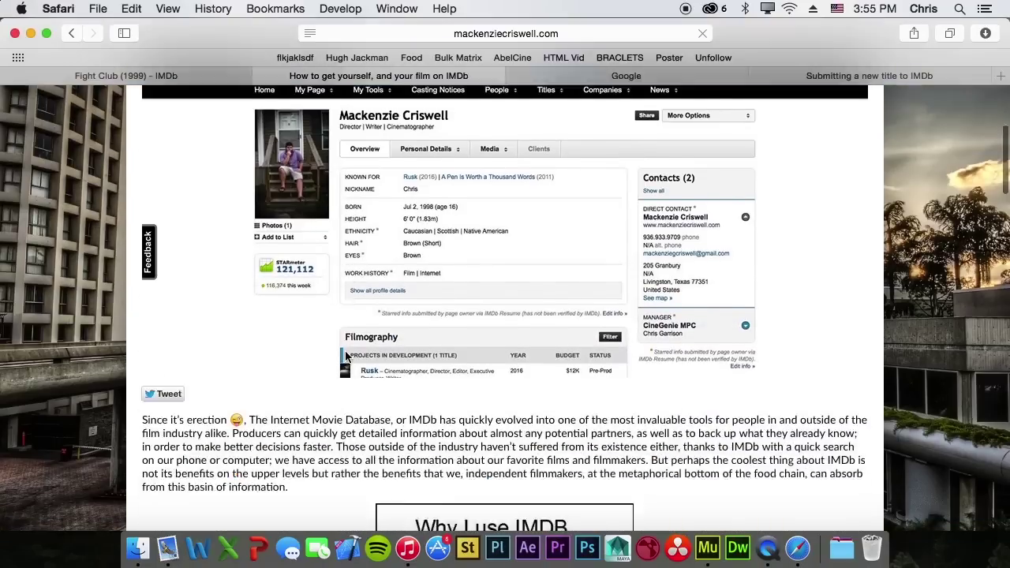
{"action": "scroll", "coordinate": [345, 357], "scroll_direction": "down", "scroll_amount": 15}
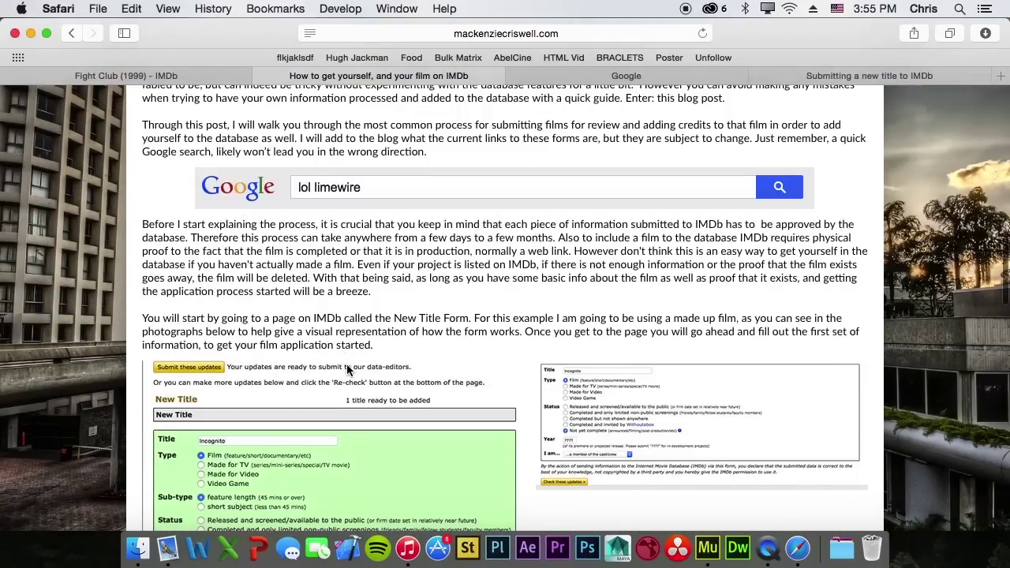
{"action": "scroll", "coordinate": [348, 370], "scroll_direction": "down", "scroll_amount": 20}
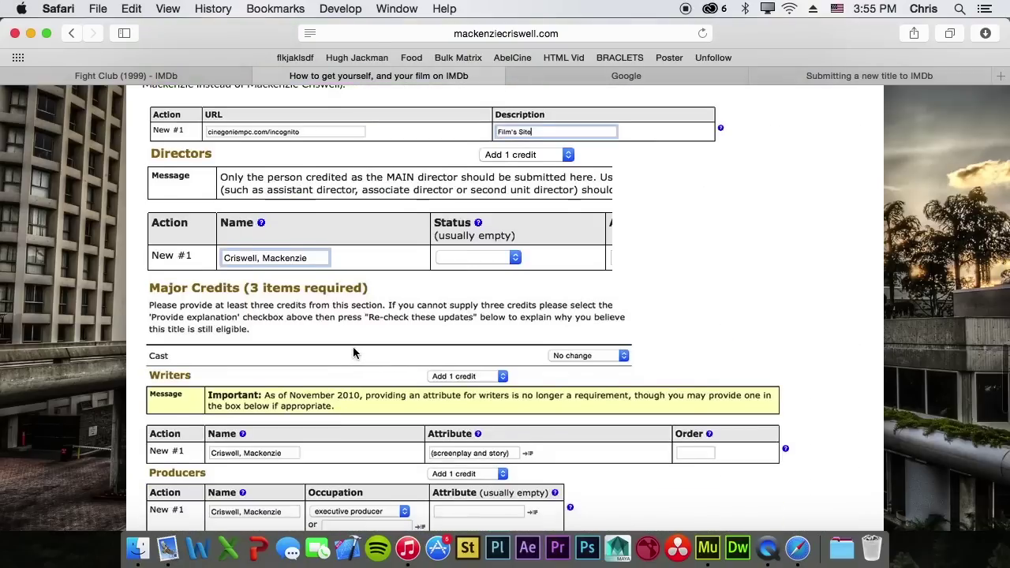
{"action": "scroll", "coordinate": [356, 355], "scroll_direction": "up", "scroll_amount": 20}
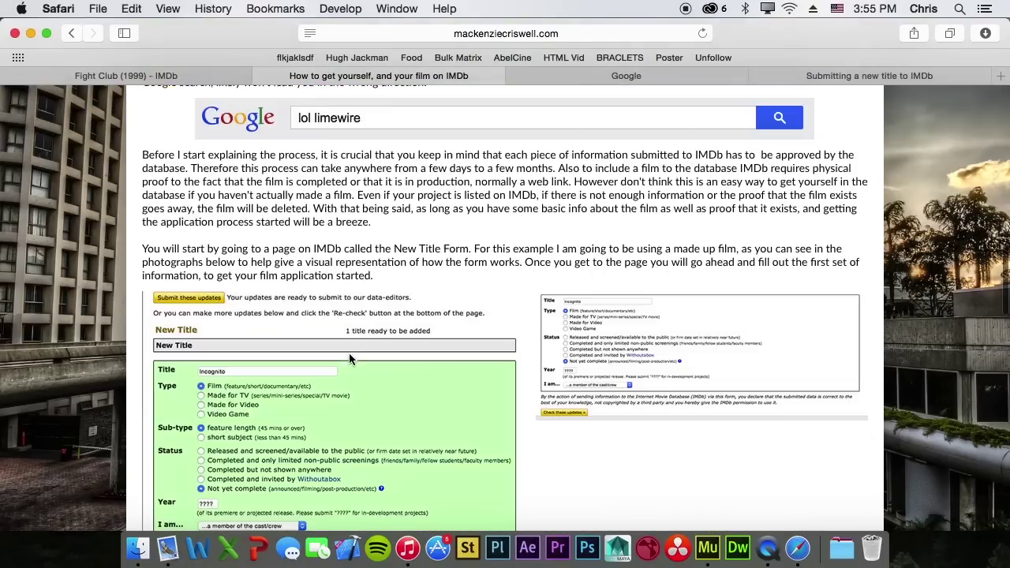
{"action": "scroll", "coordinate": [362, 355], "scroll_direction": "up", "scroll_amount": 10}
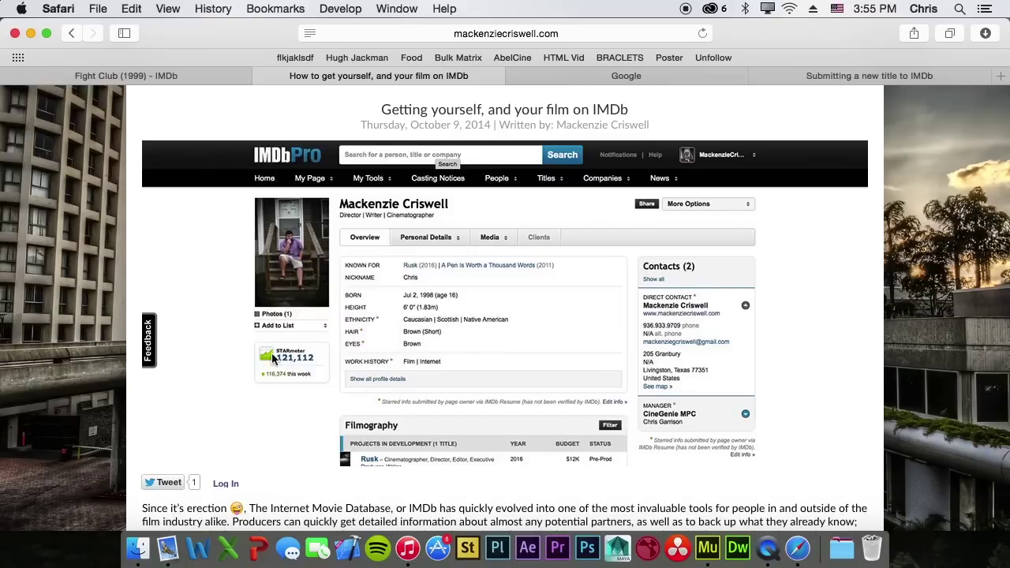
{"action": "scroll", "coordinate": [253, 375], "scroll_direction": "down", "scroll_amount": 20}
{"action": "scroll", "coordinate": [252, 375], "scroll_direction": "down", "scroll_amount": 20}
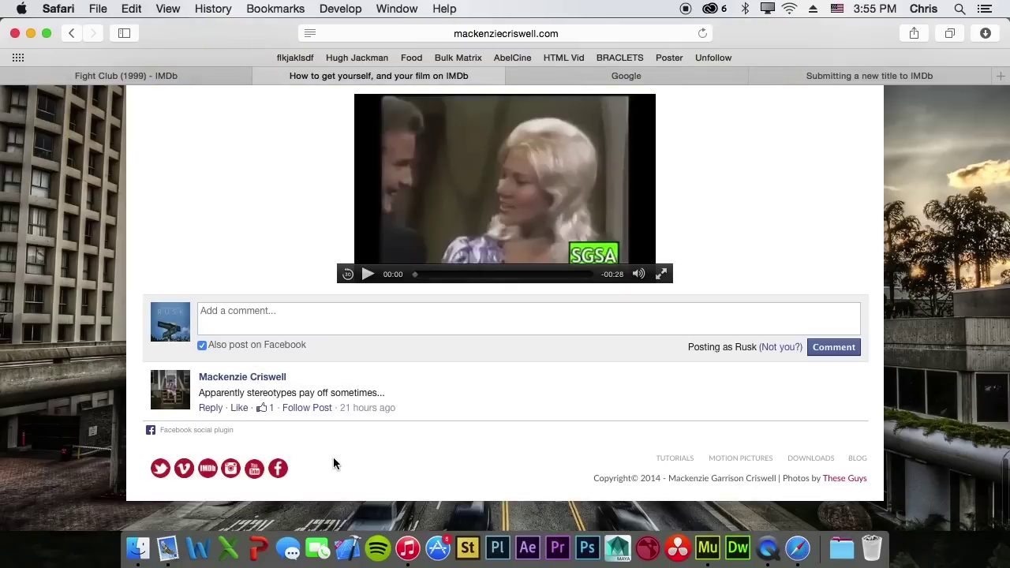
{"action": "scroll", "coordinate": [333, 414], "scroll_direction": "up", "scroll_amount": 5}
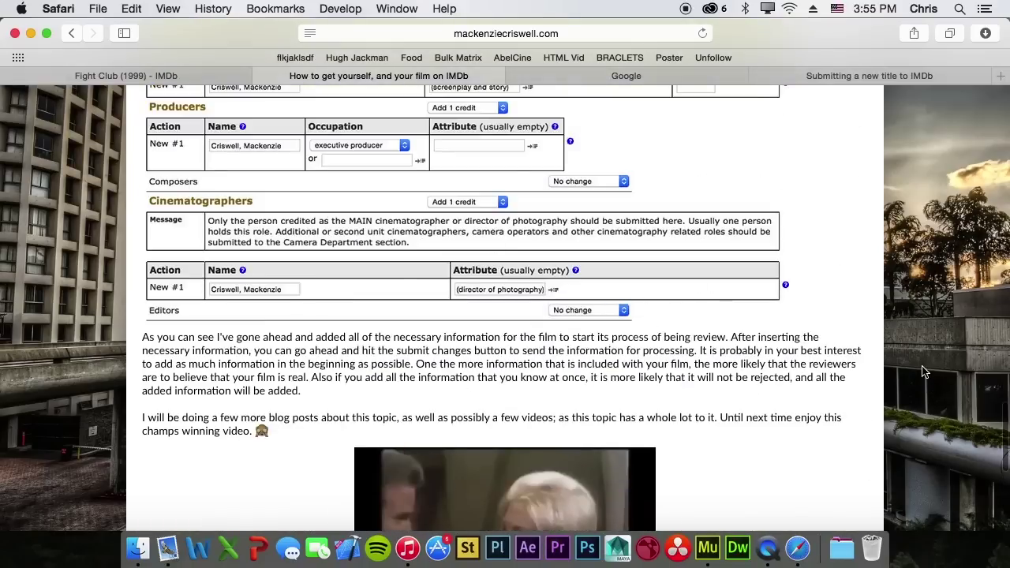
{"action": "scroll", "coordinate": [825, 383], "scroll_direction": "up", "scroll_amount": 20}
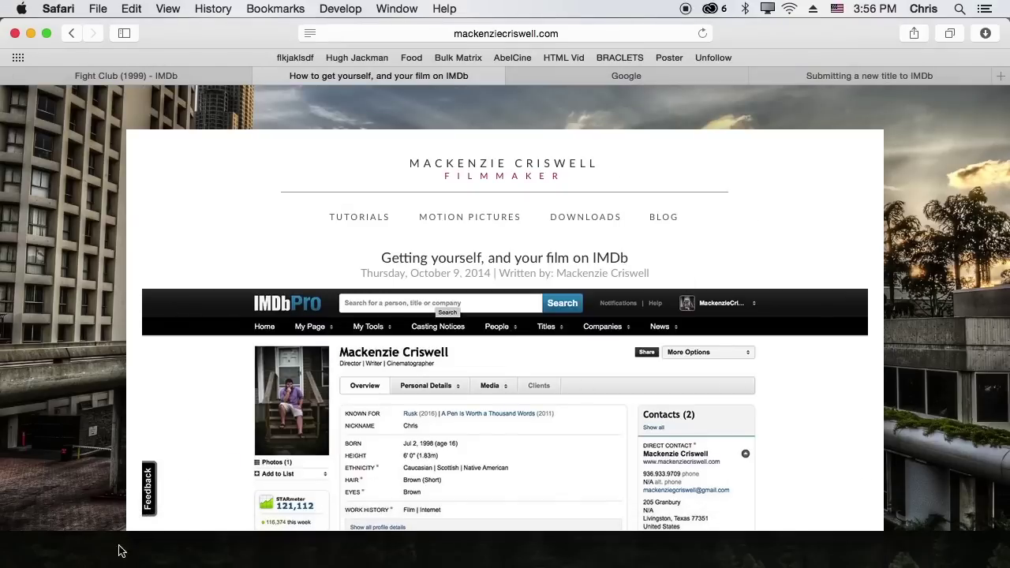
{"action": "key", "text": "super+Tab"}
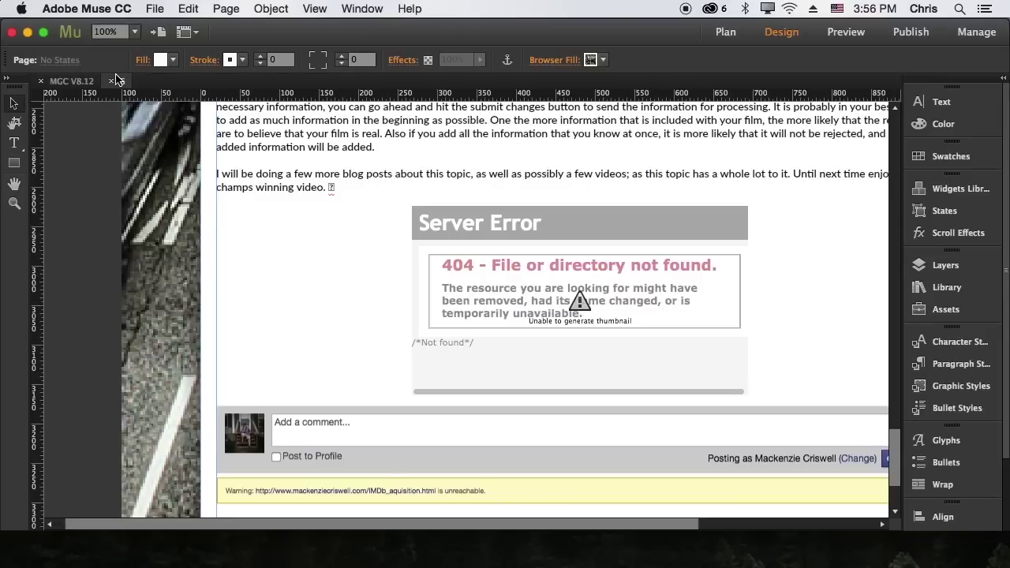
{"action": "key", "text": "super+Tab"}
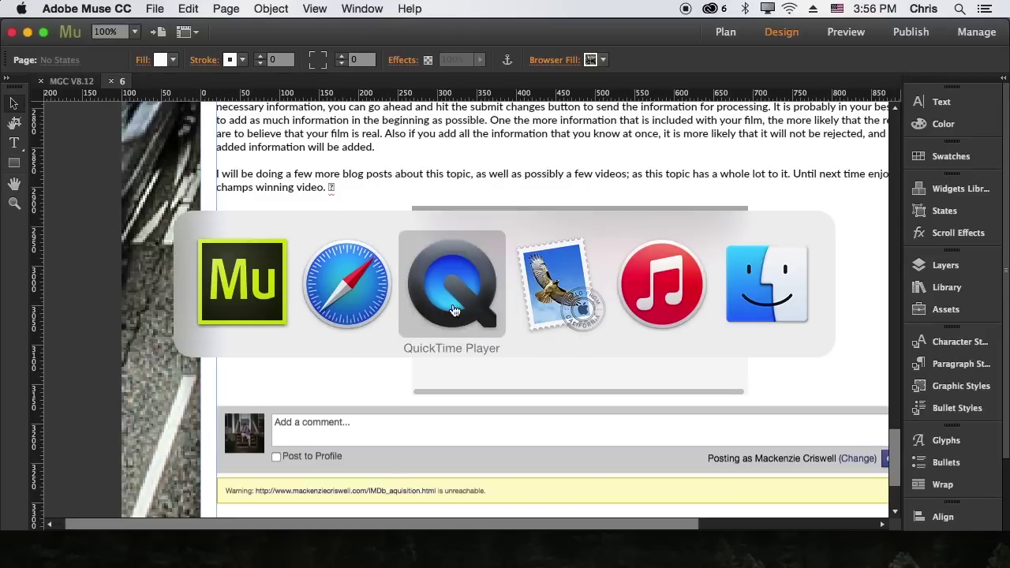
{"action": "left_click", "coordinate": [378, 307]}
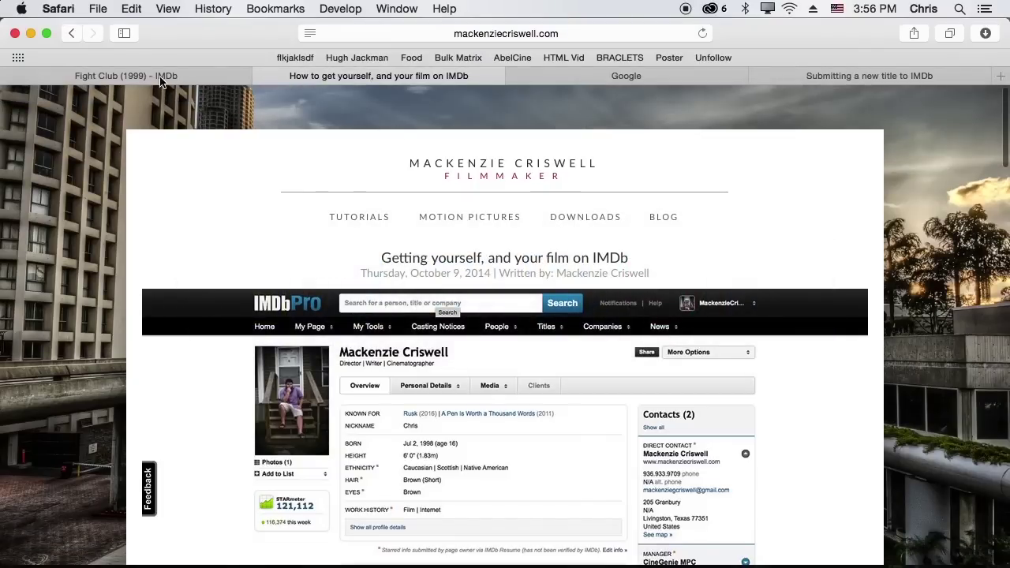
Close the Fight Club page and the blog post page in the browser.
{"action": "left_click", "coordinate": [162, 78]}
{"action": "scroll", "coordinate": [339, 103], "scroll_direction": "up", "scroll_amount": 5}
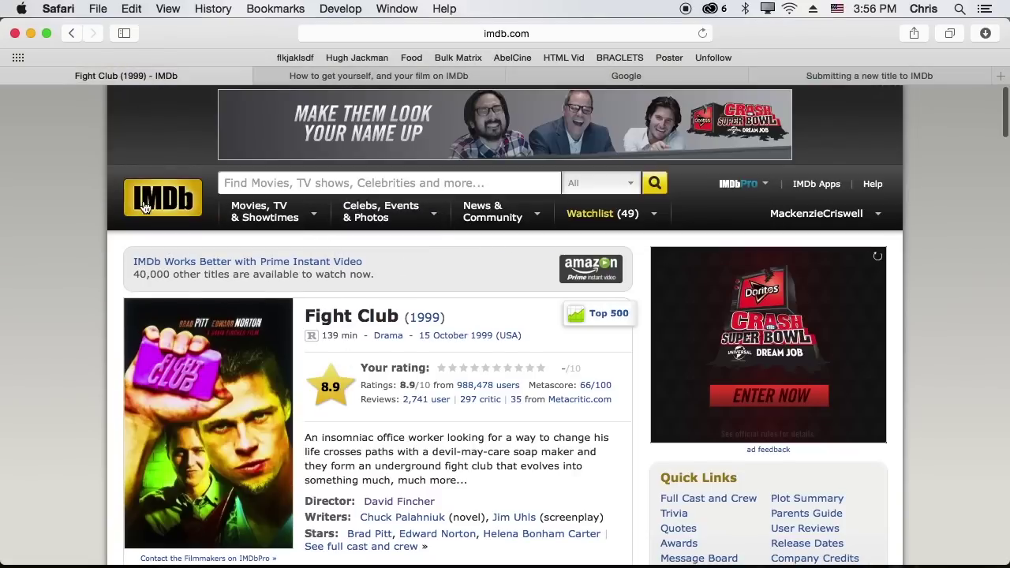
{"action": "scroll", "coordinate": [375, 310], "scroll_direction": "down", "scroll_amount": 3}
{"action": "left_click", "coordinate": [7, 76]}
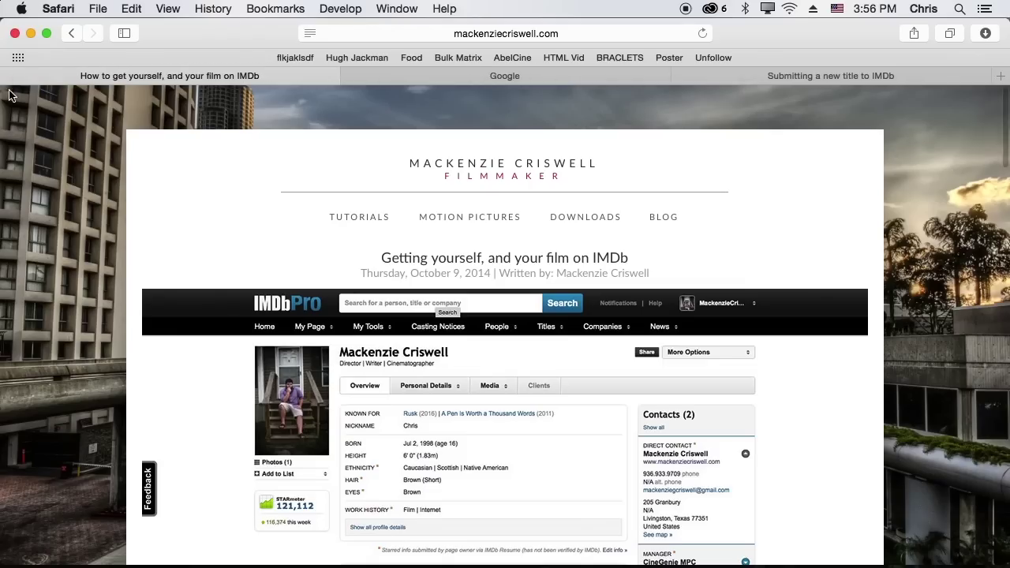
{"action": "left_click", "coordinate": [5, 75]}
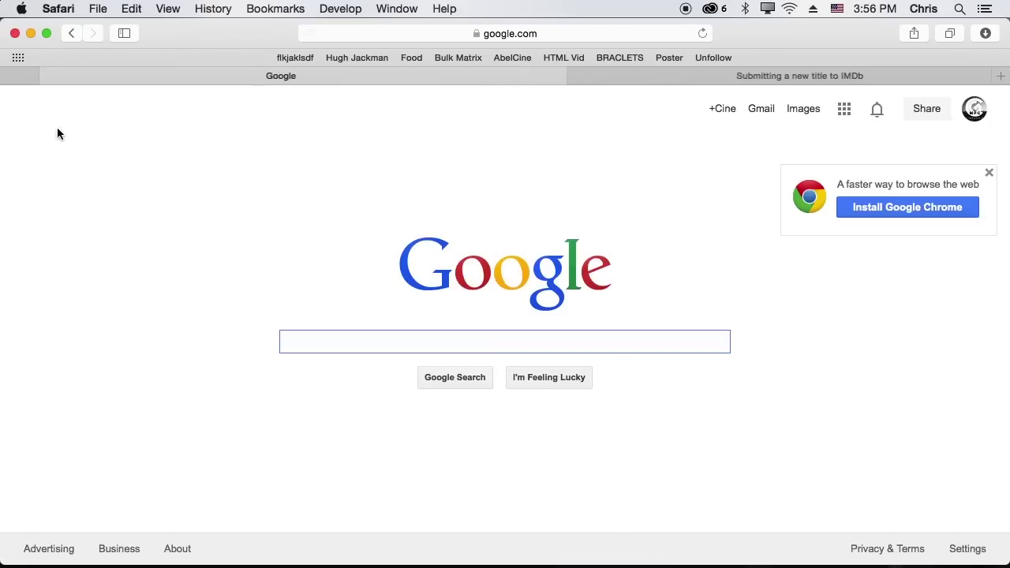
Open the New Title Form from the "Submitting a new title to IMDb" help page and bring up its entry fields.
{"action": "left_click", "coordinate": [762, 73]}
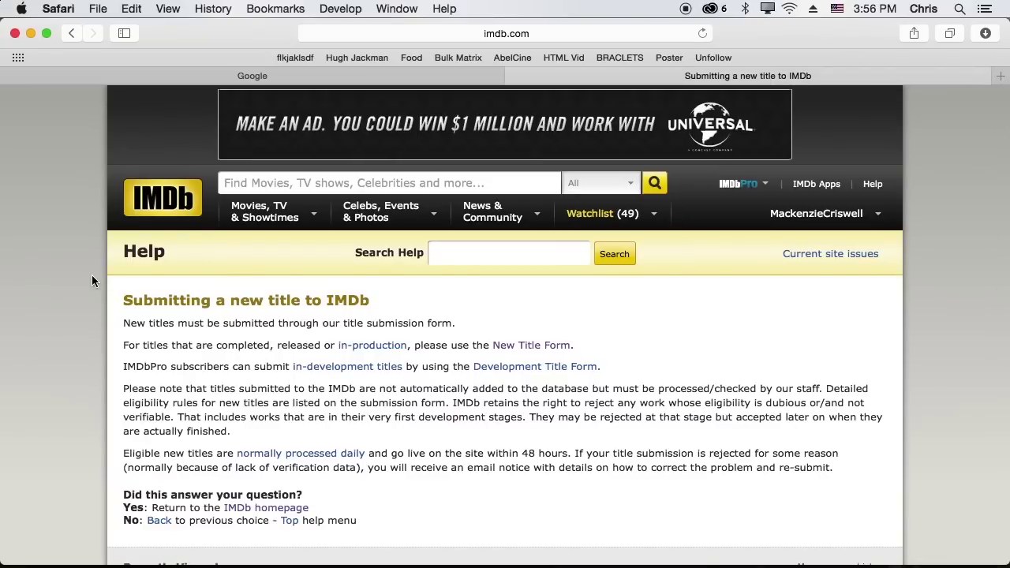
{"action": "scroll", "coordinate": [147, 314], "scroll_direction": "down", "scroll_amount": 1}
{"action": "scroll", "coordinate": [138, 300], "scroll_direction": "down", "scroll_amount": 3}
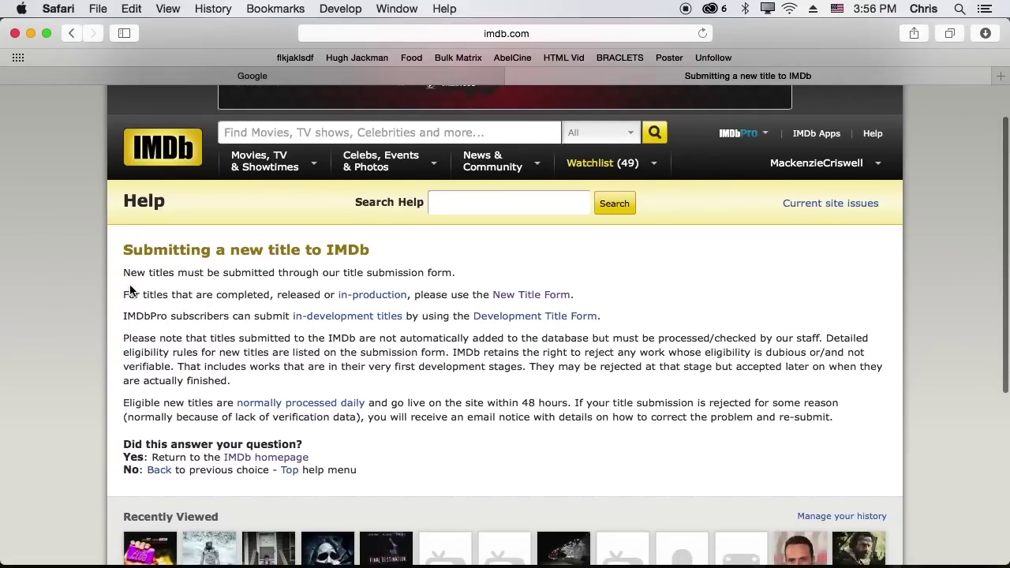
{"action": "left_click", "coordinate": [537, 295]}
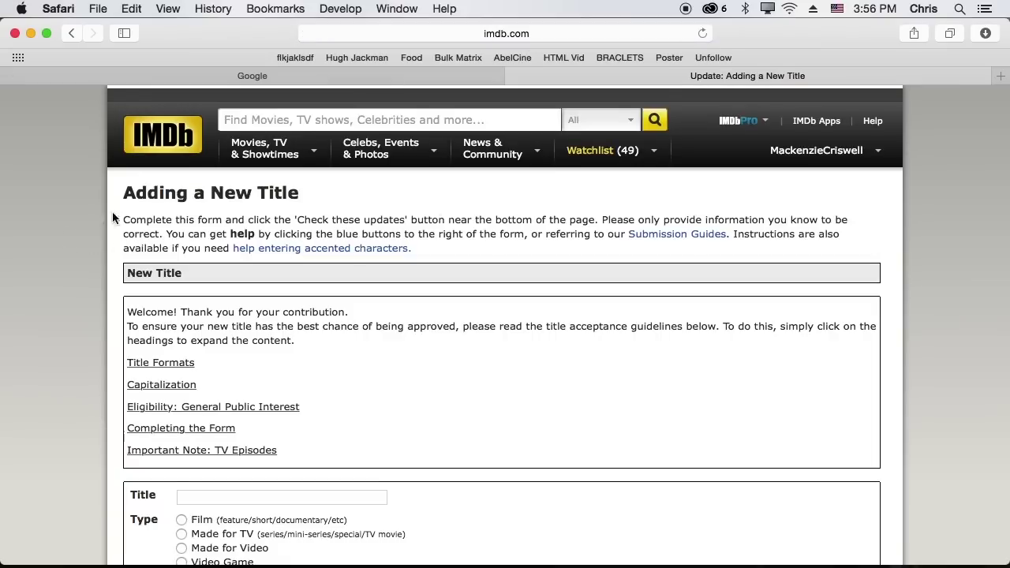
{"action": "scroll", "coordinate": [277, 367], "scroll_direction": "down", "scroll_amount": 8}
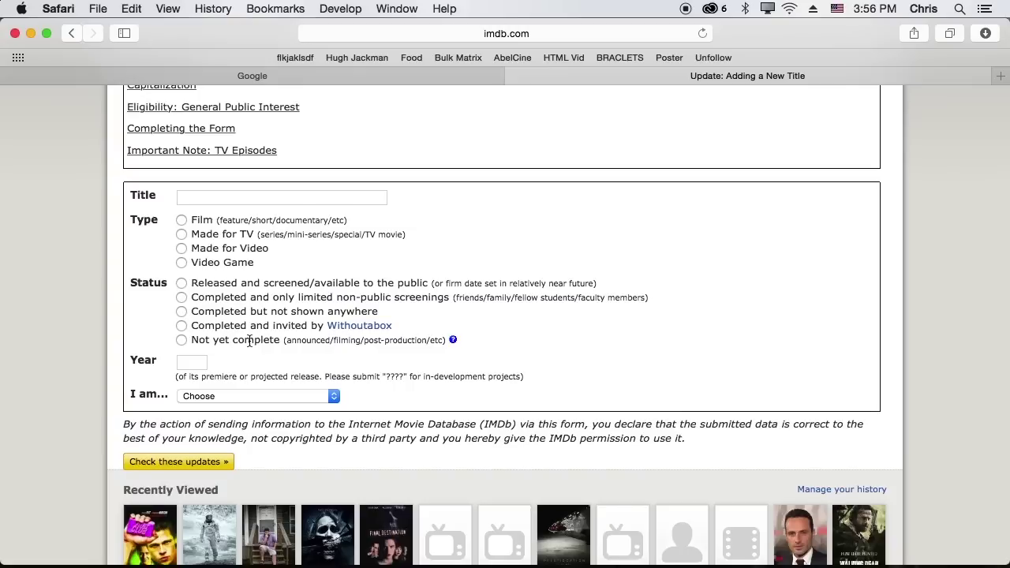
{"action": "scroll", "coordinate": [251, 340], "scroll_direction": "up", "scroll_amount": 5}
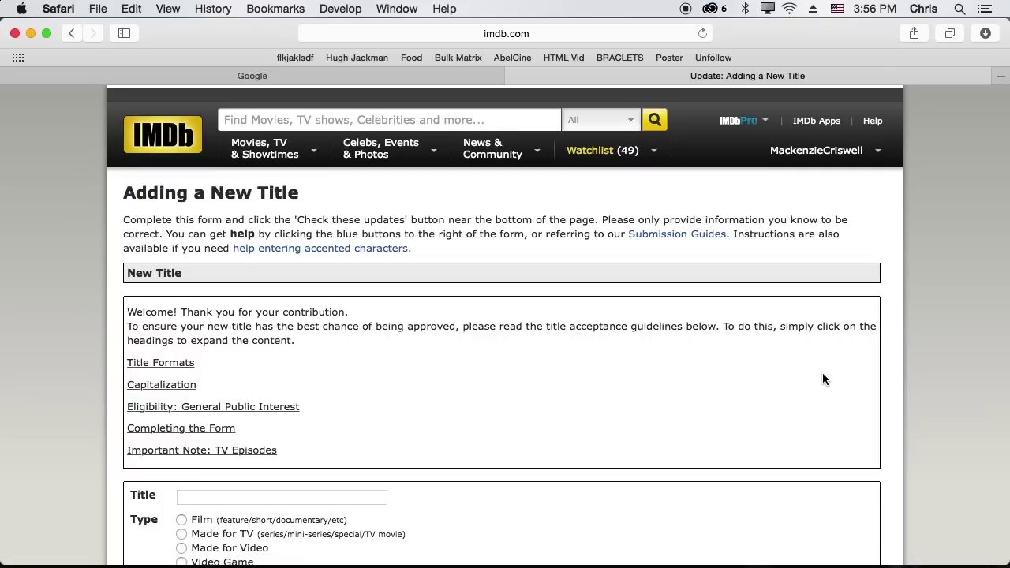
{"action": "scroll", "coordinate": [840, 358], "scroll_direction": "down", "scroll_amount": 5}
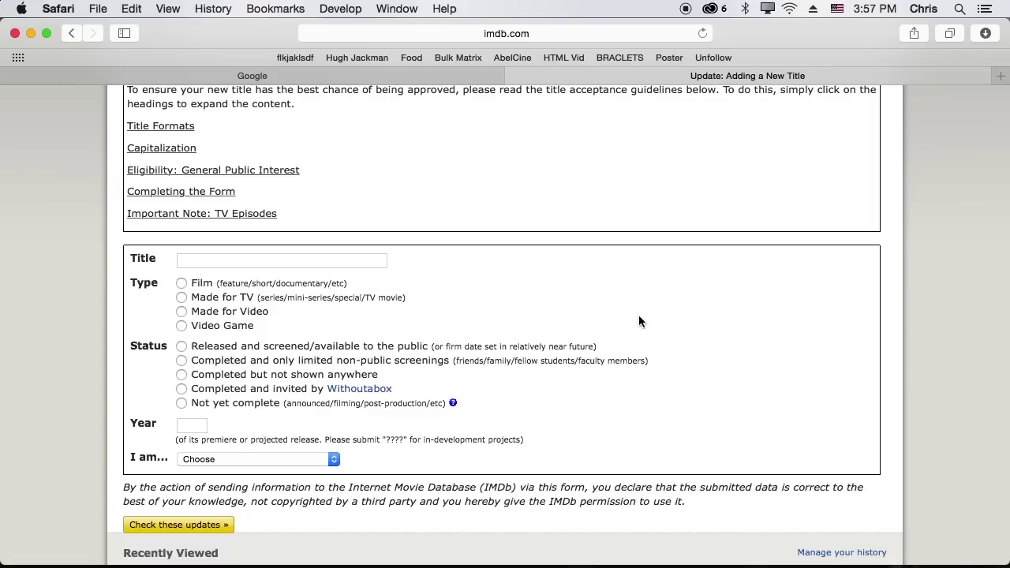
{"action": "scroll", "coordinate": [429, 368], "scroll_direction": "up", "scroll_amount": 5}
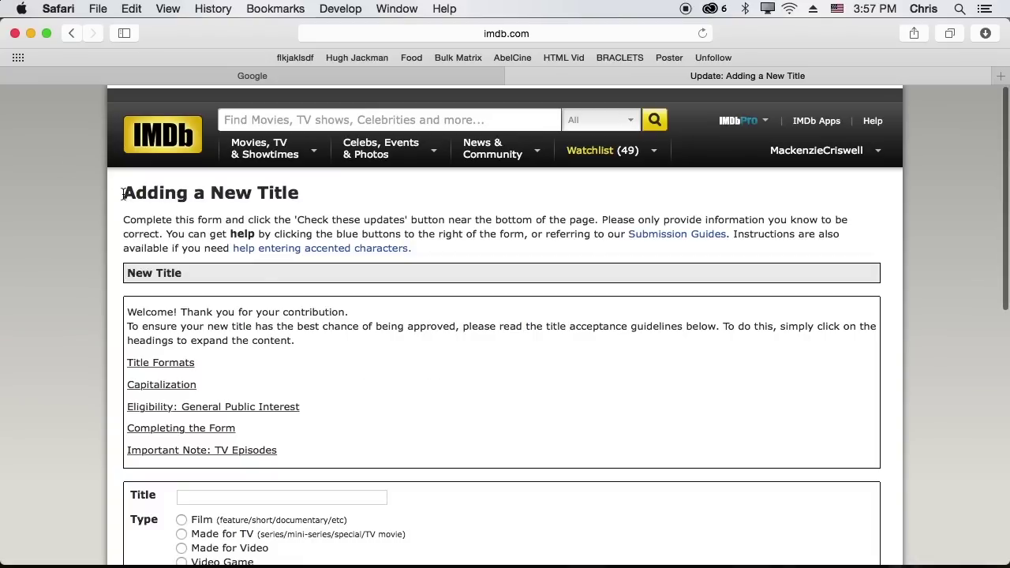
{"action": "left_click_drag", "start_coordinate": [123, 194], "coordinate": [312, 193]}
{"action": "left_click", "coordinate": [309, 94]}
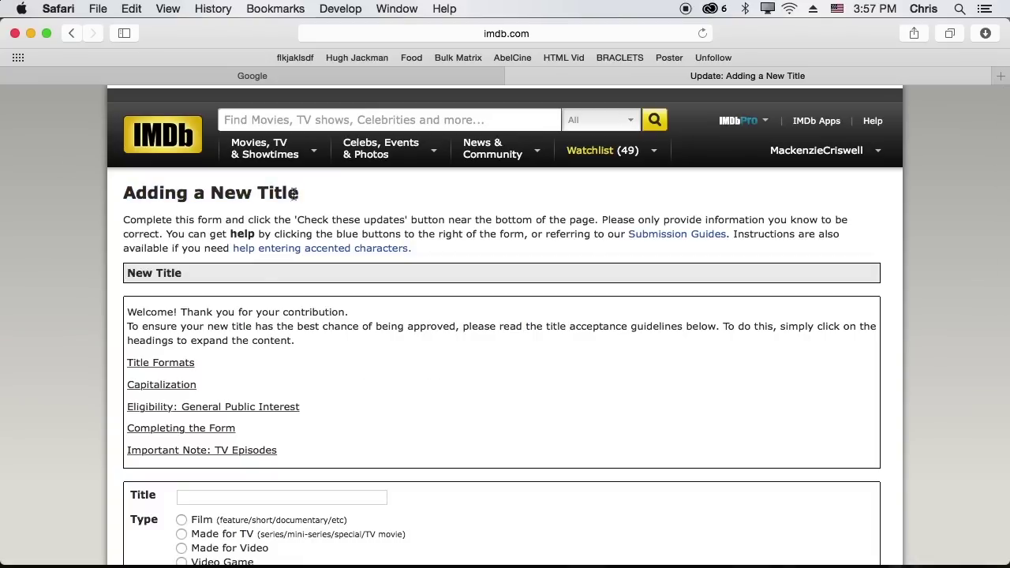
Search Google for "imdb new title form" and open the "Submitting a new title to IMDb" result.
{"action": "left_click", "coordinate": [276, 76]}
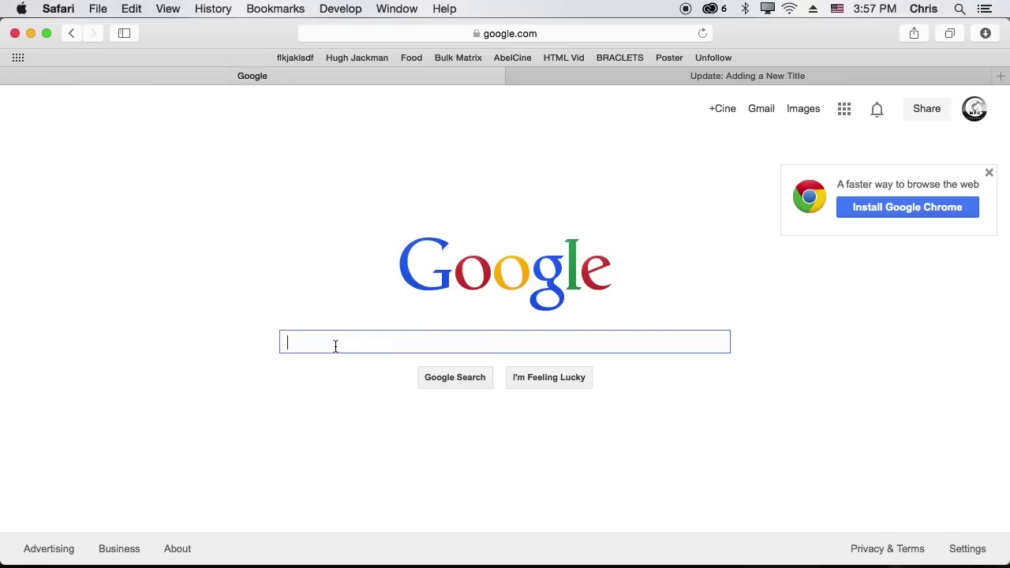
{"action": "type", "text": "imdb "}
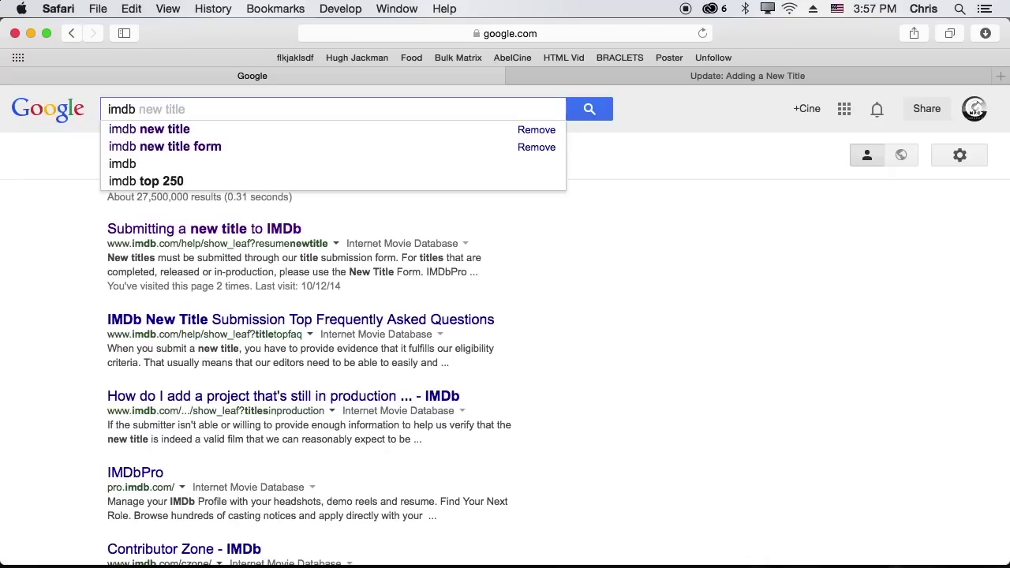
{"action": "type", "text": "new title form"}
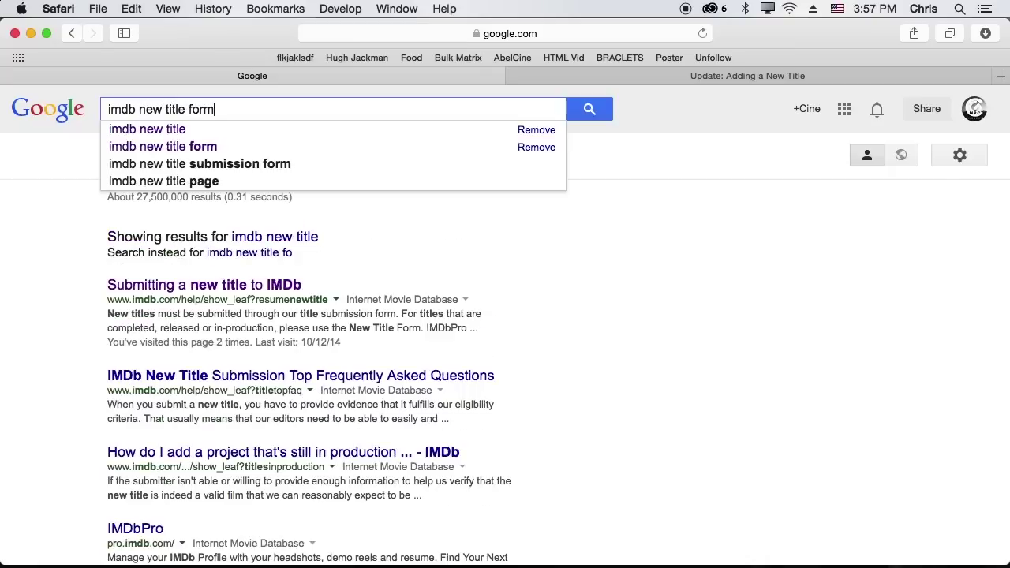
{"action": "key", "text": "Return"}
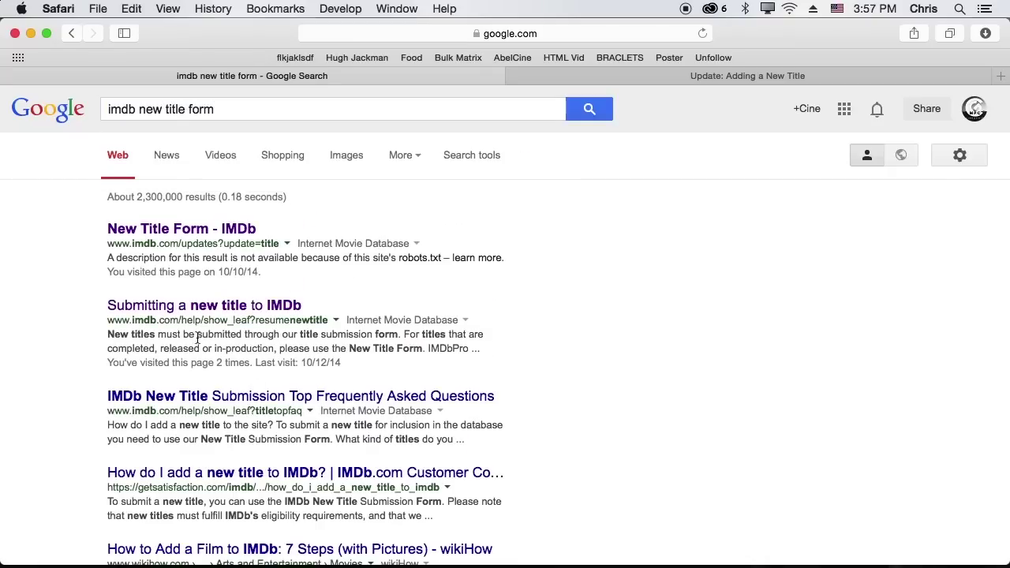
{"action": "left_click", "coordinate": [190, 310]}
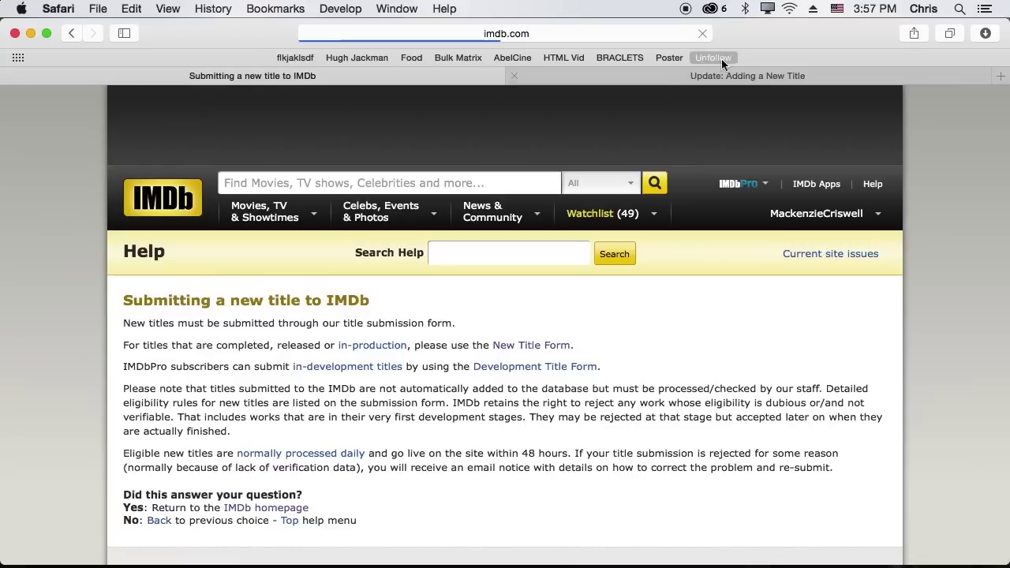
Look over the help page on submitting a new title to IMDb and close it, returning to the New Title form.
{"action": "scroll", "coordinate": [110, 316], "scroll_direction": "down", "scroll_amount": 3}
{"action": "scroll", "coordinate": [108, 316], "scroll_direction": "up", "scroll_amount": 3}
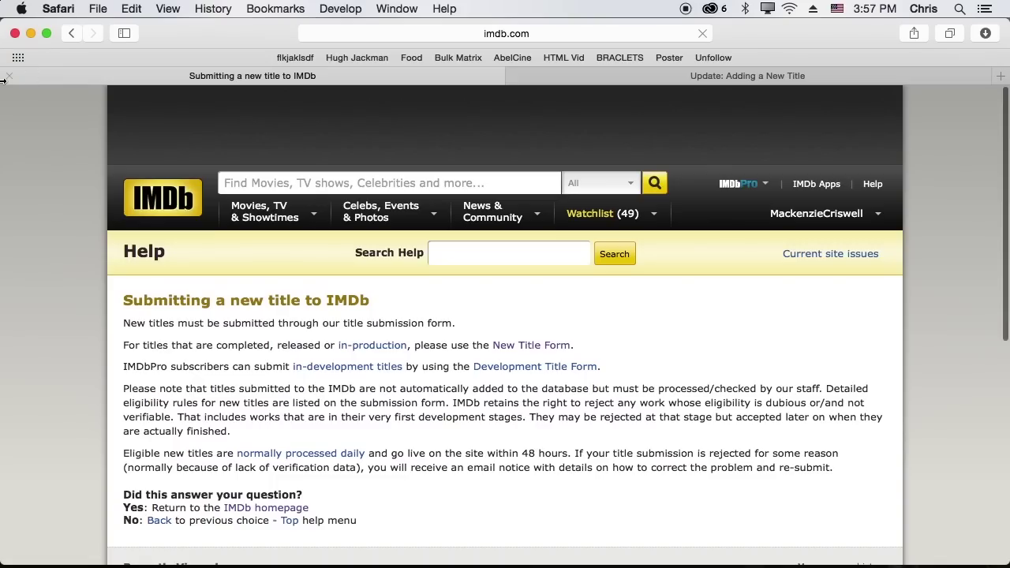
{"action": "key", "text": "super+w"}
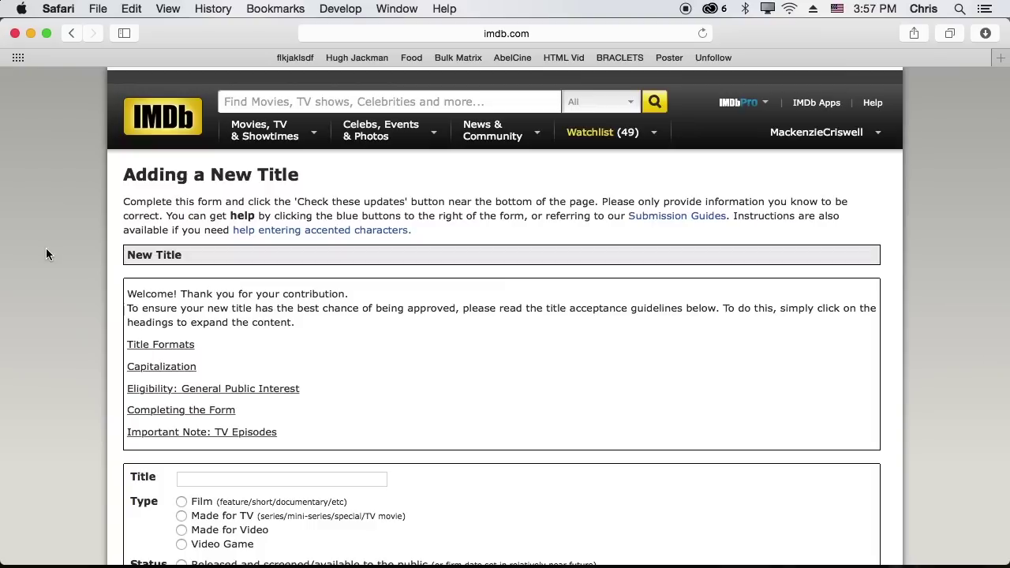
Set the type of the new title to Film in the New Title form.
{"action": "scroll", "coordinate": [47, 242], "scroll_direction": "down", "scroll_amount": 4}
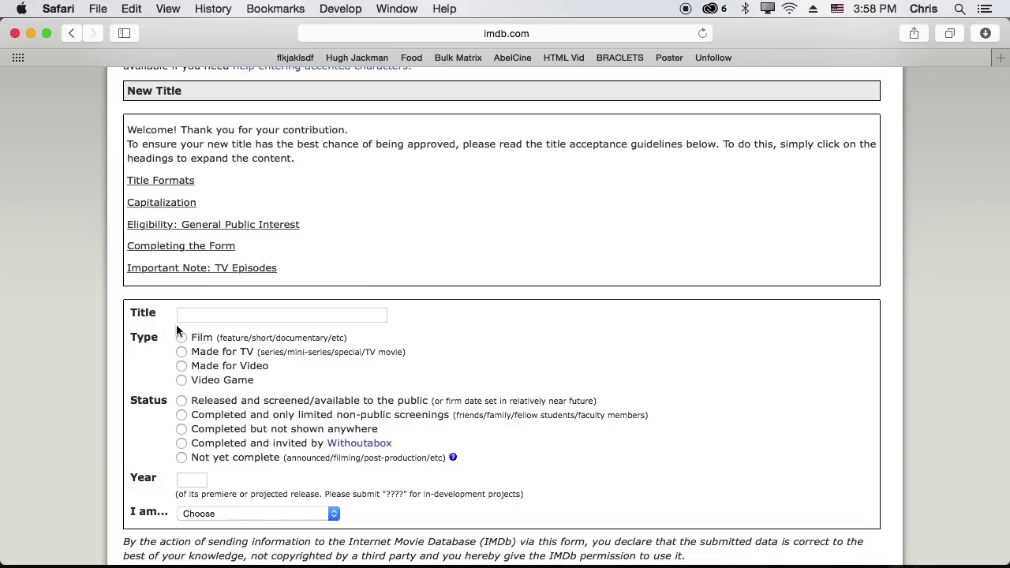
{"action": "scroll", "coordinate": [333, 457], "scroll_direction": "down", "scroll_amount": 3}
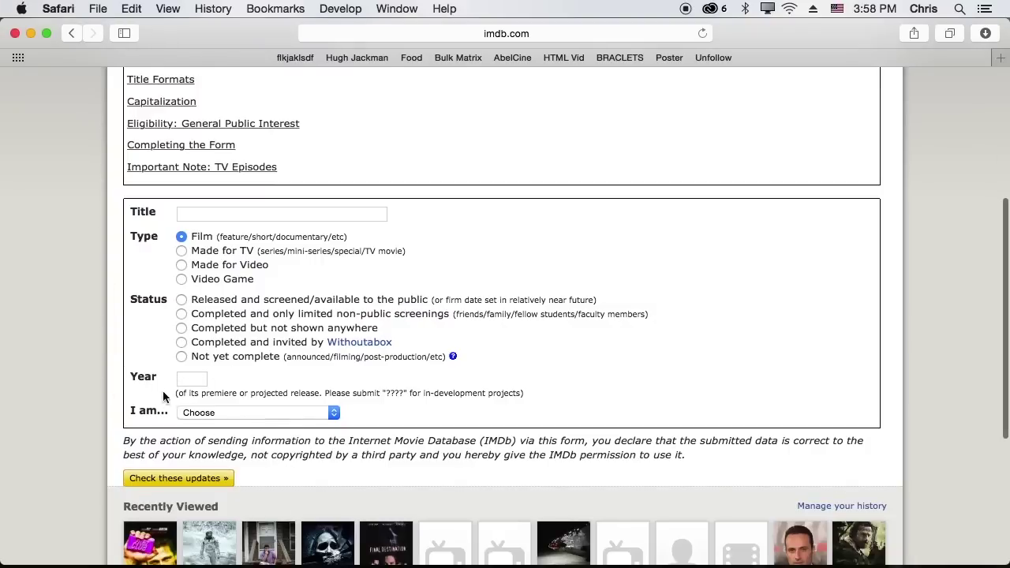
{"action": "left_click", "coordinate": [182, 251]}
{"action": "left_click", "coordinate": [182, 237]}
{"action": "left_click_drag", "start_coordinate": [269, 236], "coordinate": [376, 237]}
{"action": "left_click", "coordinate": [376, 237]}
{"action": "left_click_drag", "start_coordinate": [263, 286], "coordinate": [194, 251]}
{"action": "left_click", "coordinate": [282, 289]}
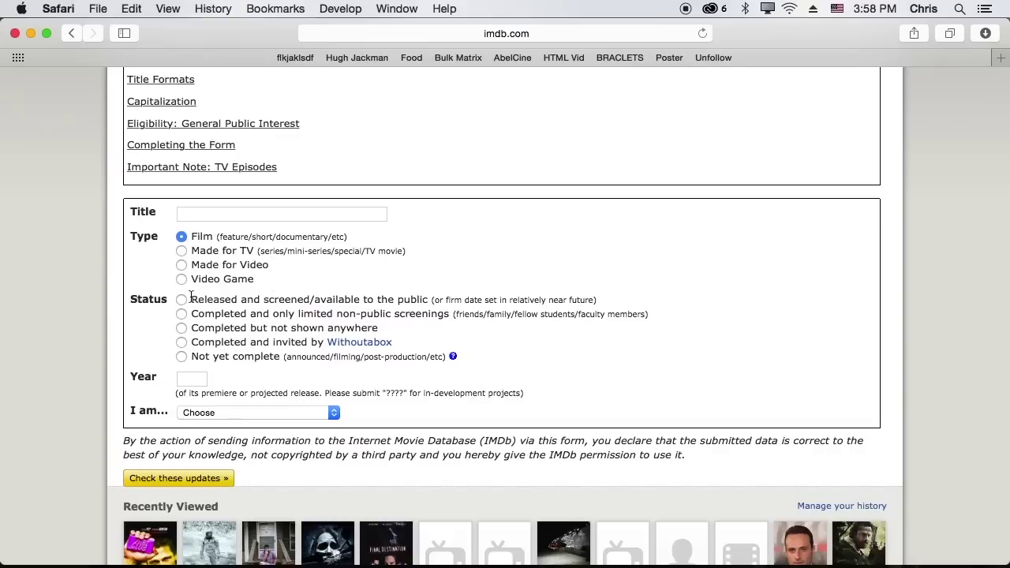
Enter the title "The Hateful Eight" with the status Not yet complete and the year 2015.
{"action": "left_click", "coordinate": [219, 214]}
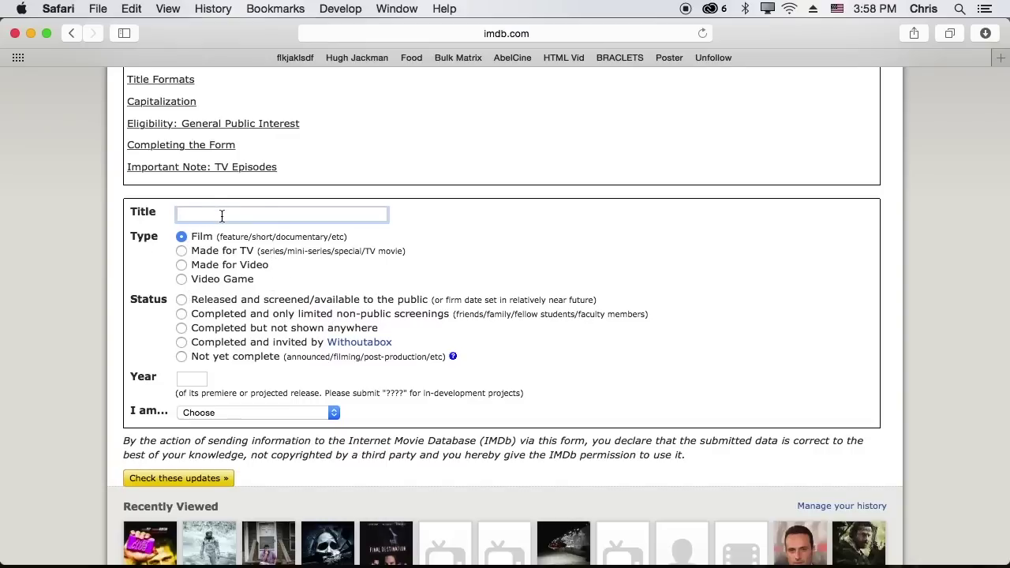
{"action": "type", "text": "the Hateful Eight"}
{"action": "left_click", "coordinate": [184, 357]}
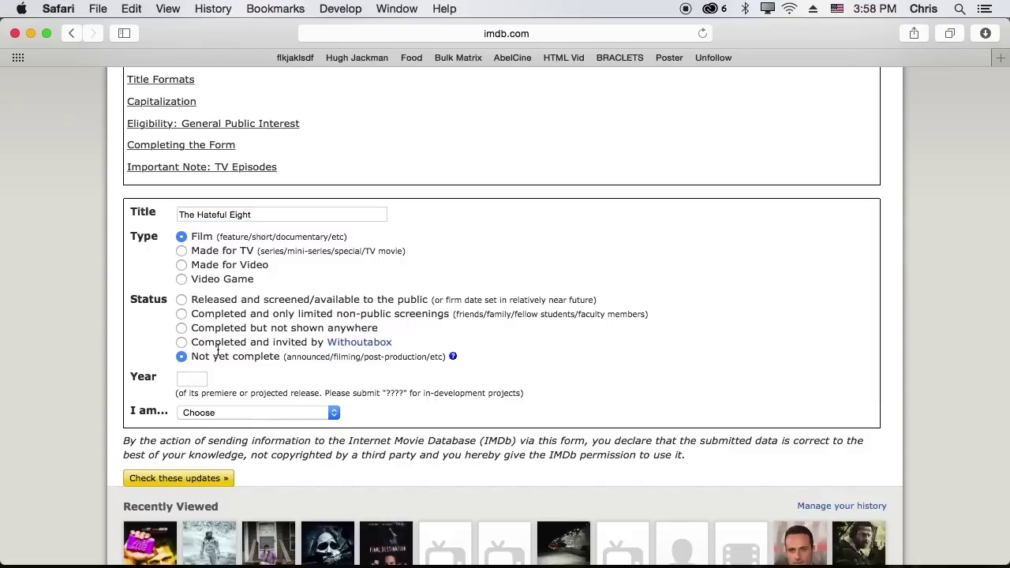
{"action": "left_click", "coordinate": [203, 380]}
{"action": "scroll", "coordinate": [316, 386], "scroll_direction": "down", "scroll_amount": 2}
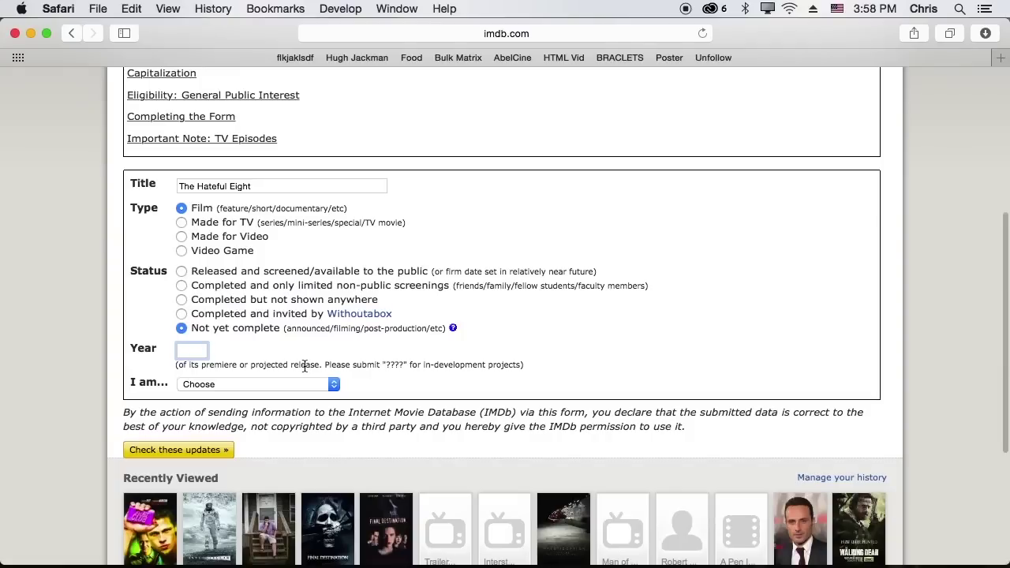
{"action": "type", "text": "2015"}
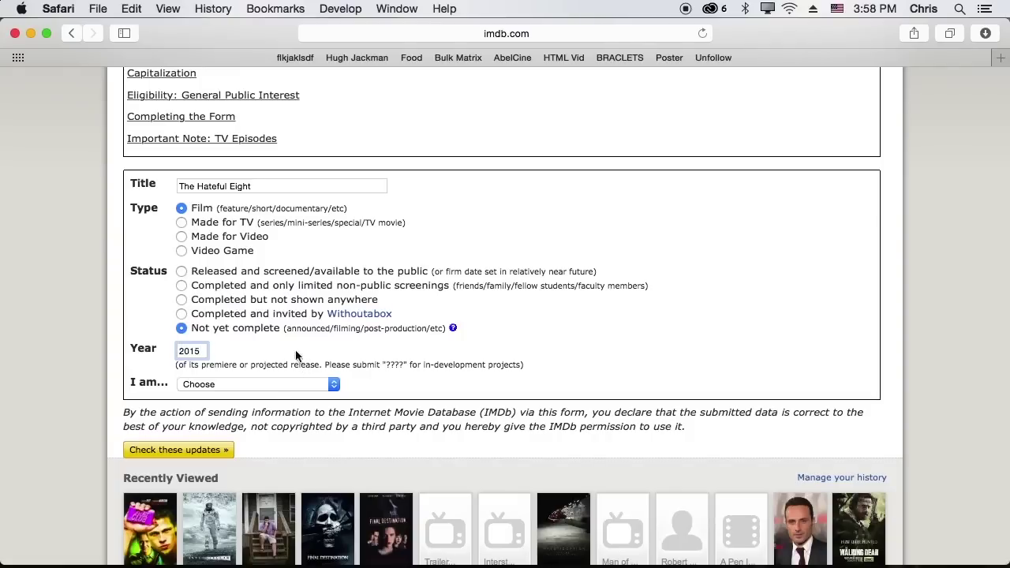
Set the submitter's role to producer/director/writer and have the form's updates checked.
{"action": "left_click", "coordinate": [254, 374]}
{"action": "left_click", "coordinate": [257, 384]}
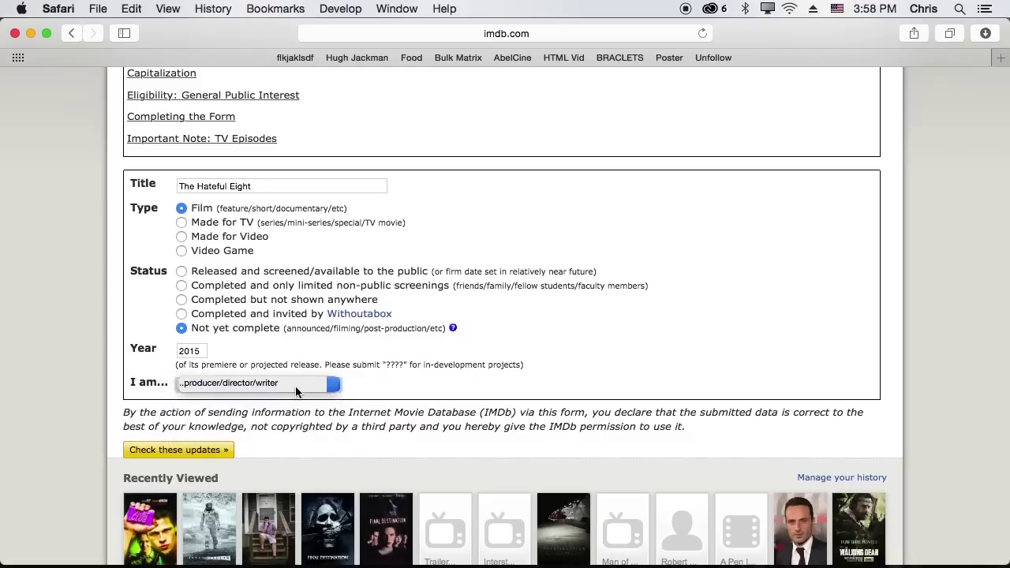
{"action": "left_click", "coordinate": [258, 399]}
{"action": "left_click", "coordinate": [189, 455]}
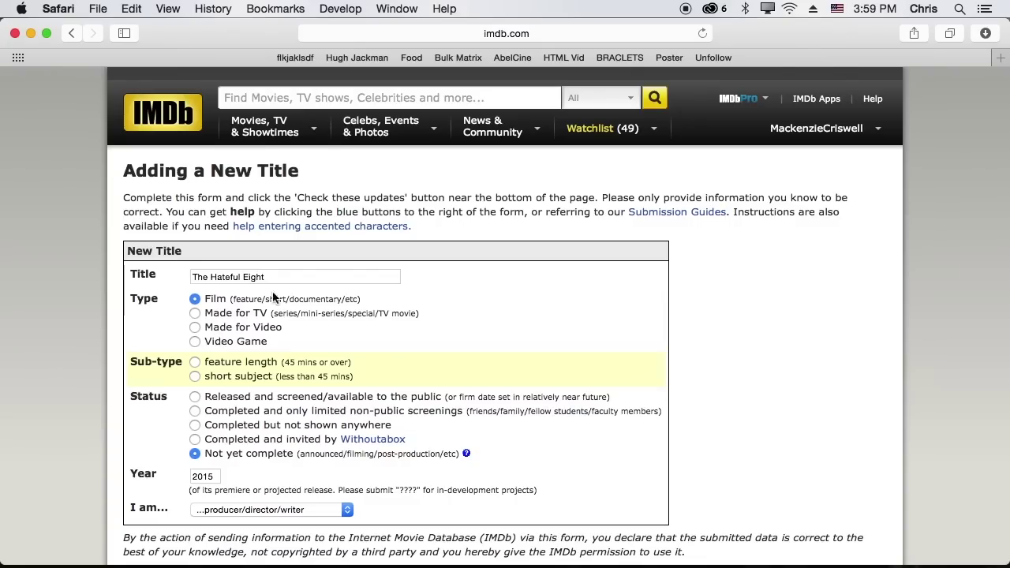
Set the film's sub-type to feature length (45 mins or over) and have the updates checked again.
{"action": "left_click", "coordinate": [316, 281]}
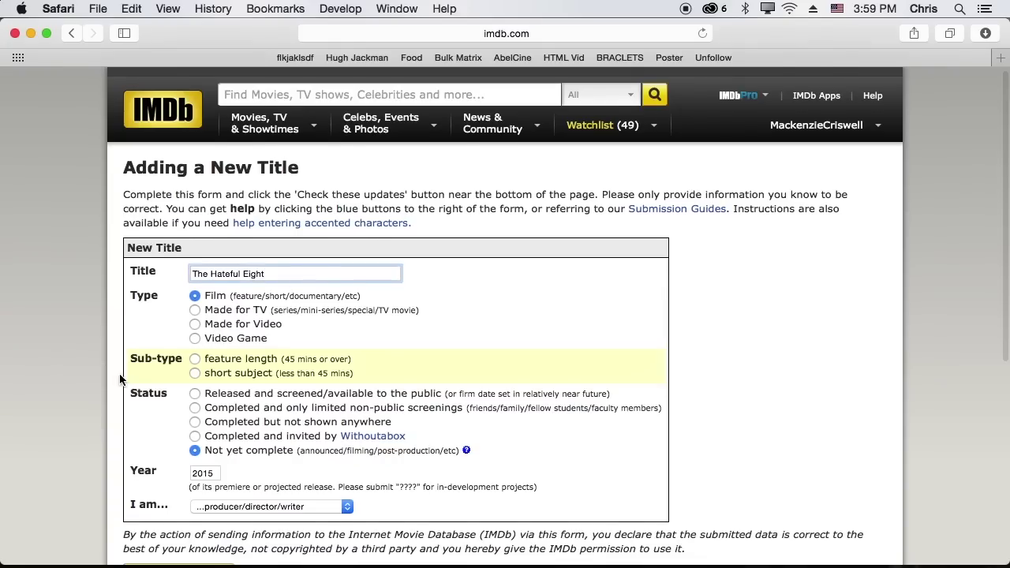
{"action": "scroll", "coordinate": [119, 373], "scroll_direction": "down", "scroll_amount": 3}
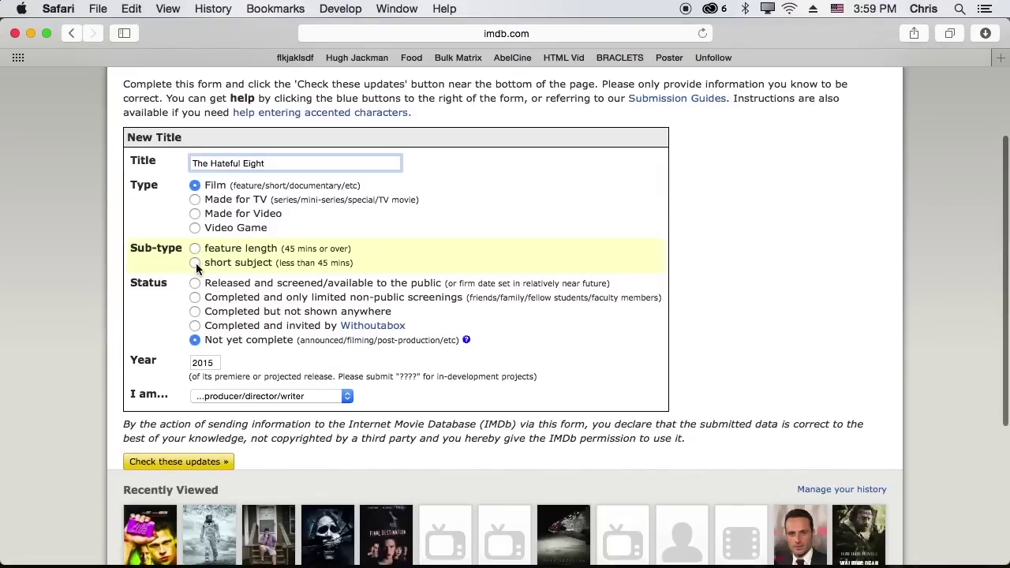
{"action": "left_click", "coordinate": [196, 248]}
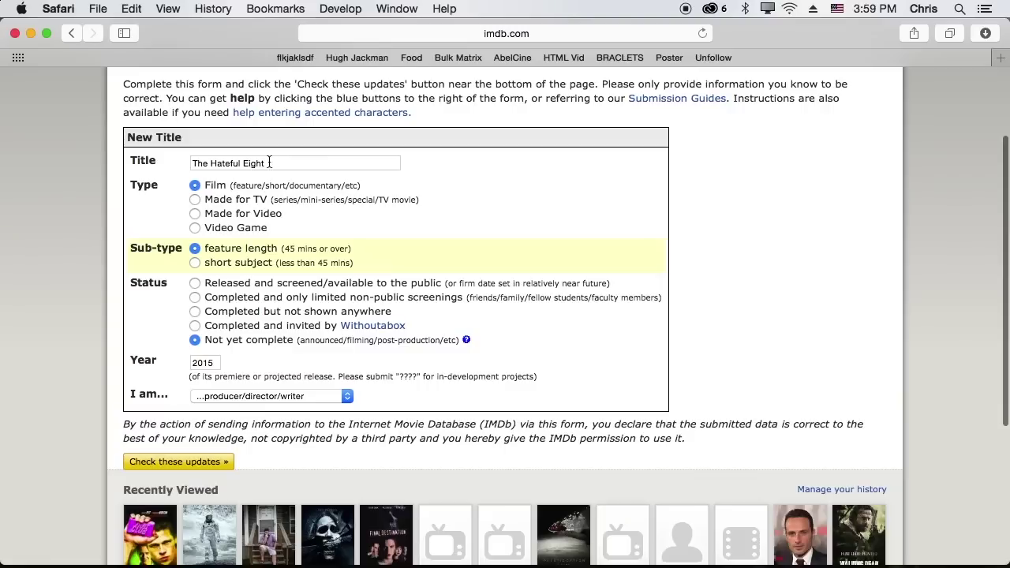
{"action": "scroll", "coordinate": [154, 390], "scroll_direction": "down", "scroll_amount": 1}
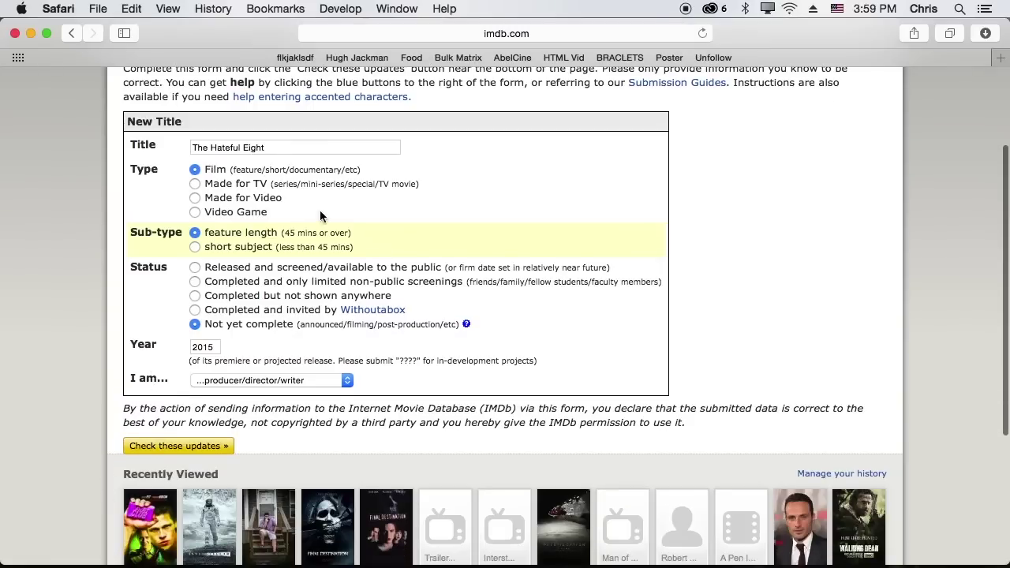
{"action": "left_click", "coordinate": [199, 449]}
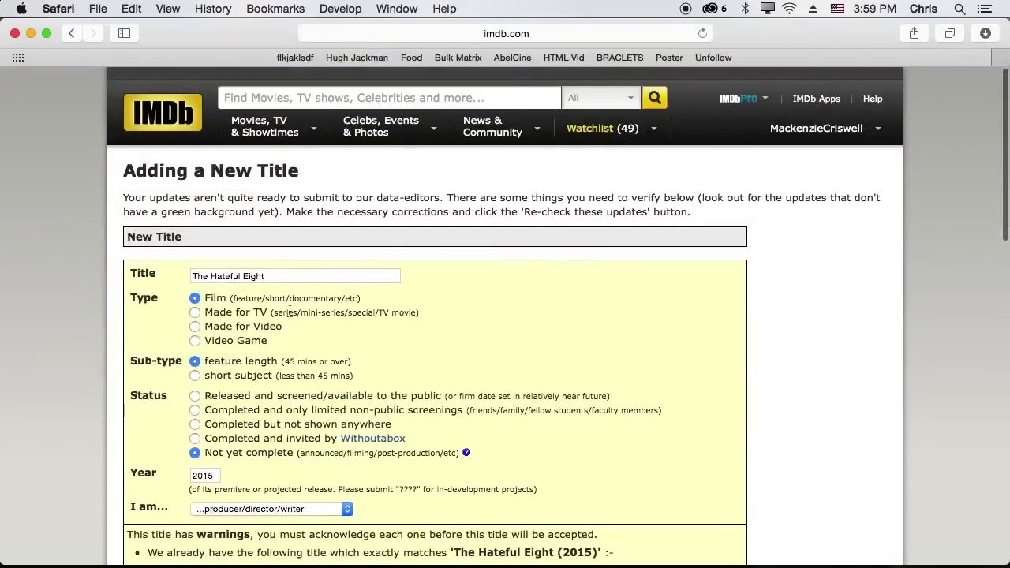
Examine the warnings under the form, including the exact match and the list of similar existing titles.
{"action": "scroll", "coordinate": [364, 365], "scroll_direction": "down", "scroll_amount": 4}
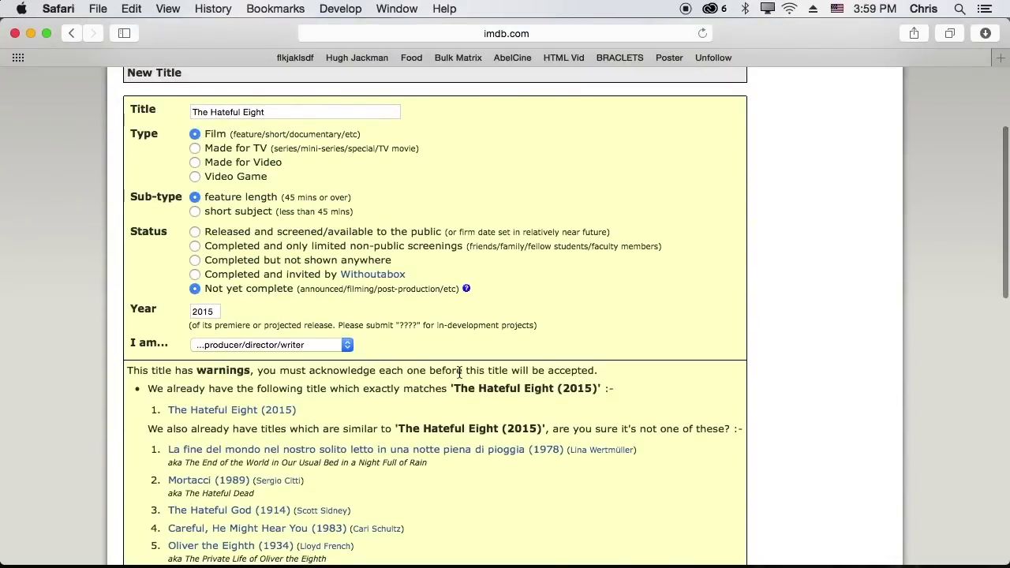
{"action": "left_click_drag", "start_coordinate": [454, 387], "coordinate": [598, 391]}
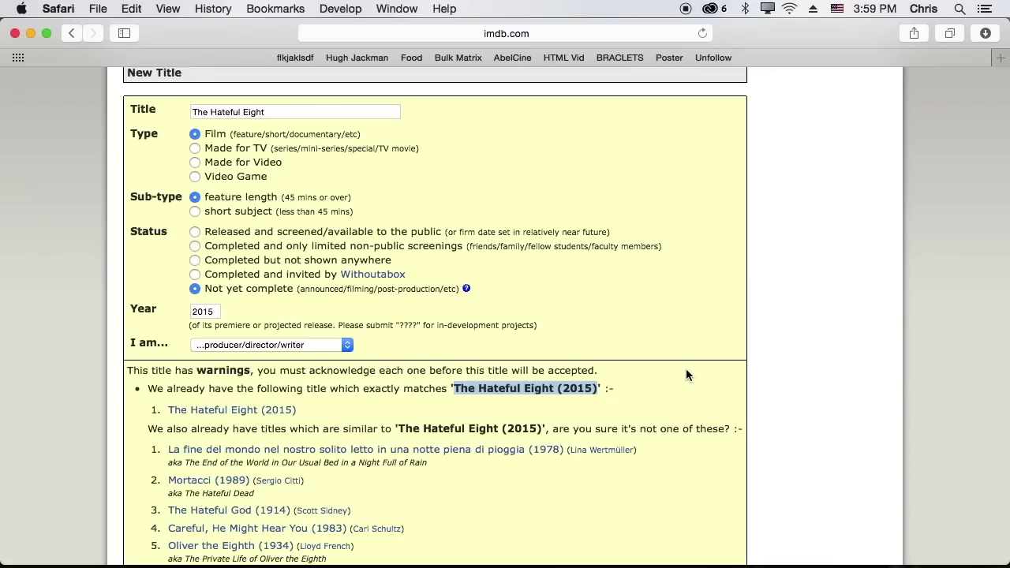
{"action": "left_click", "coordinate": [648, 384]}
{"action": "scroll", "coordinate": [568, 383], "scroll_direction": "down", "scroll_amount": 5}
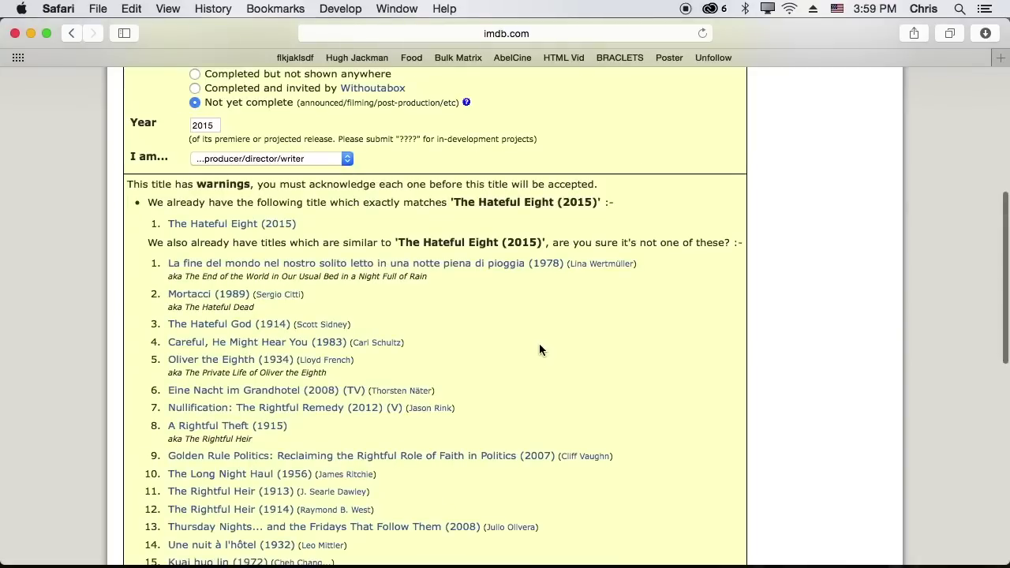
{"action": "scroll", "coordinate": [329, 359], "scroll_direction": "down", "scroll_amount": 3}
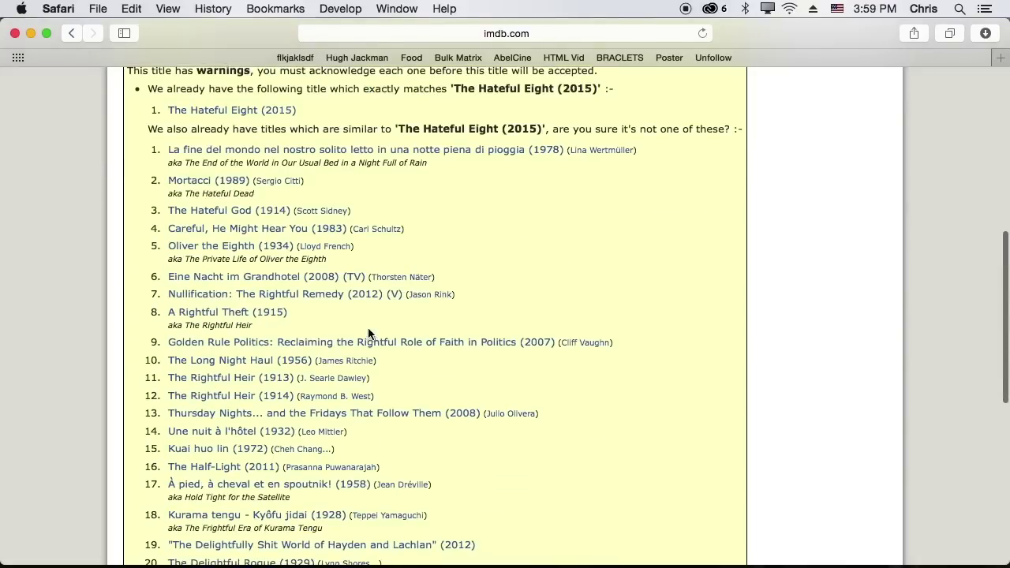
{"action": "scroll", "coordinate": [399, 333], "scroll_direction": "up", "scroll_amount": 10}
{"action": "scroll", "coordinate": [399, 330], "scroll_direction": "down", "scroll_amount": 20}
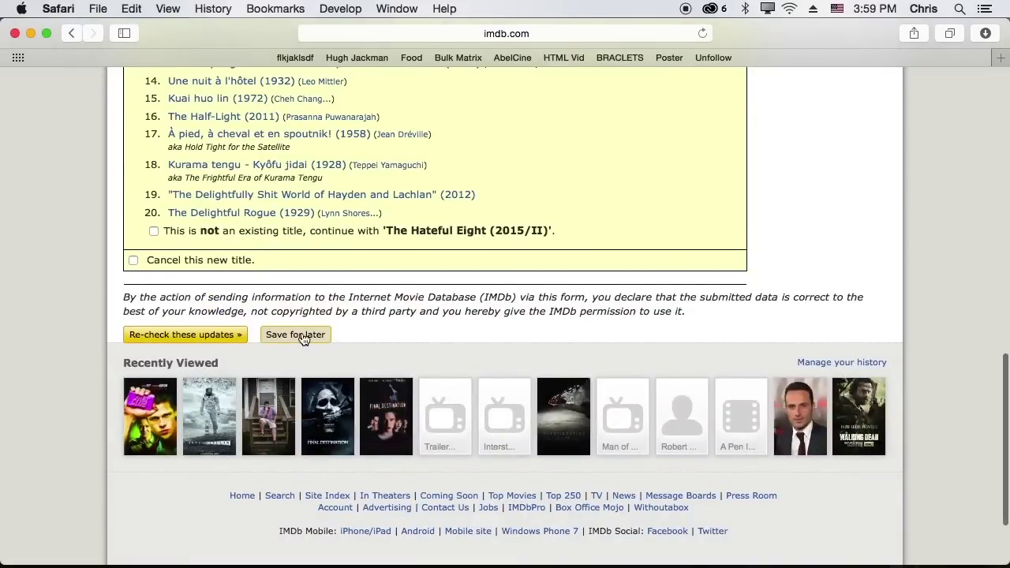
{"action": "scroll", "coordinate": [303, 335], "scroll_direction": "up", "scroll_amount": 12}
{"action": "scroll", "coordinate": [230, 316], "scroll_direction": "up", "scroll_amount": 3}
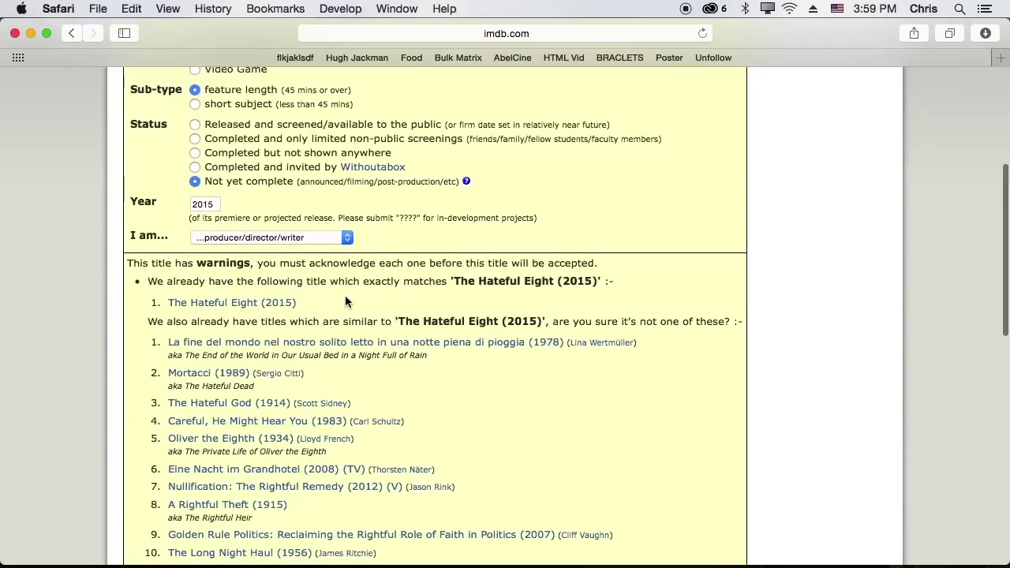
Confirm that "The Hateful Eight (2015/II)" is not an existing title and re-check the updates.
{"action": "scroll", "coordinate": [236, 314], "scroll_direction": "down", "scroll_amount": 18}
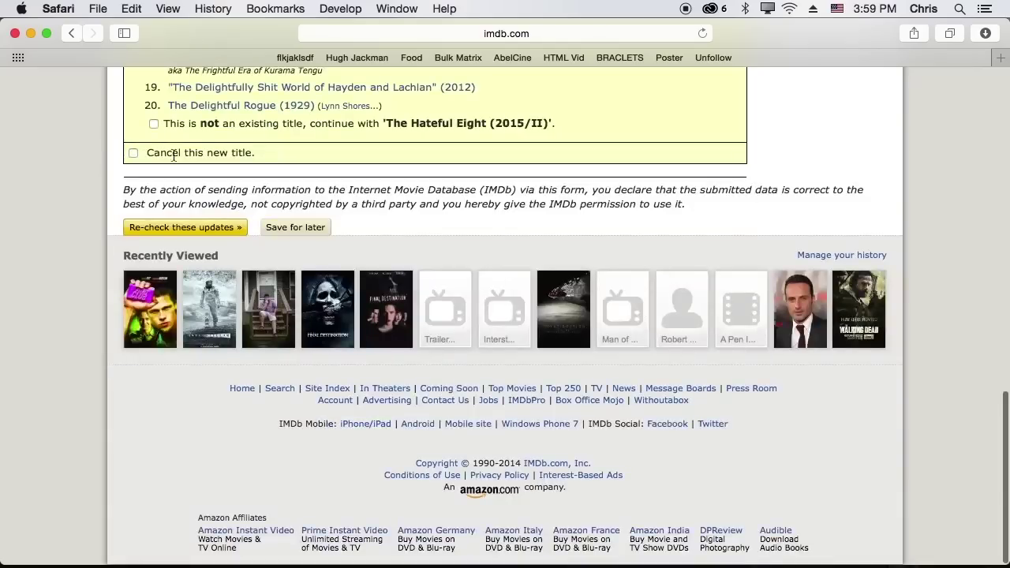
{"action": "left_click", "coordinate": [154, 125]}
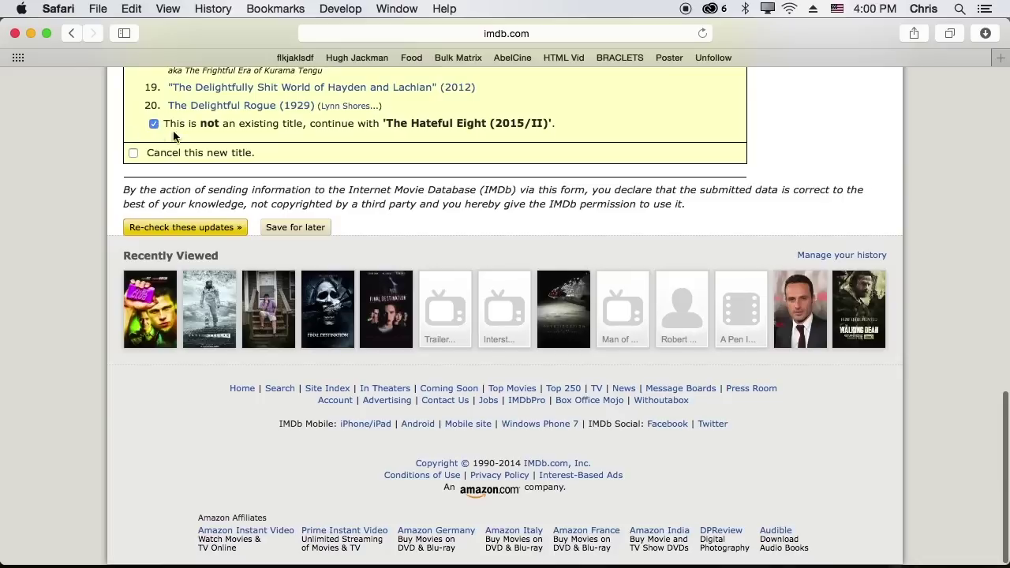
{"action": "left_click", "coordinate": [179, 227]}
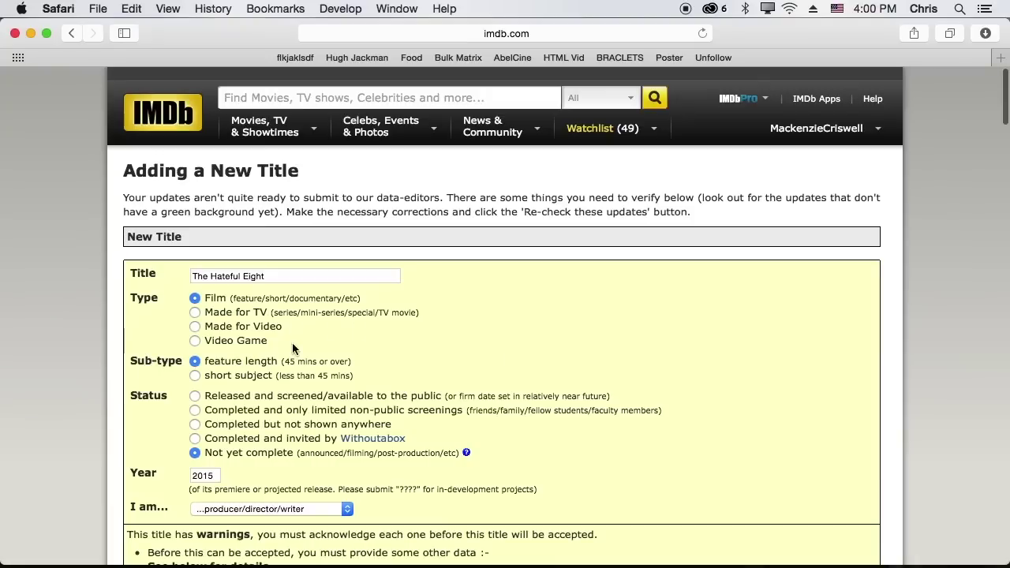
{"action": "scroll", "coordinate": [260, 407], "scroll_direction": "down", "scroll_amount": 8}
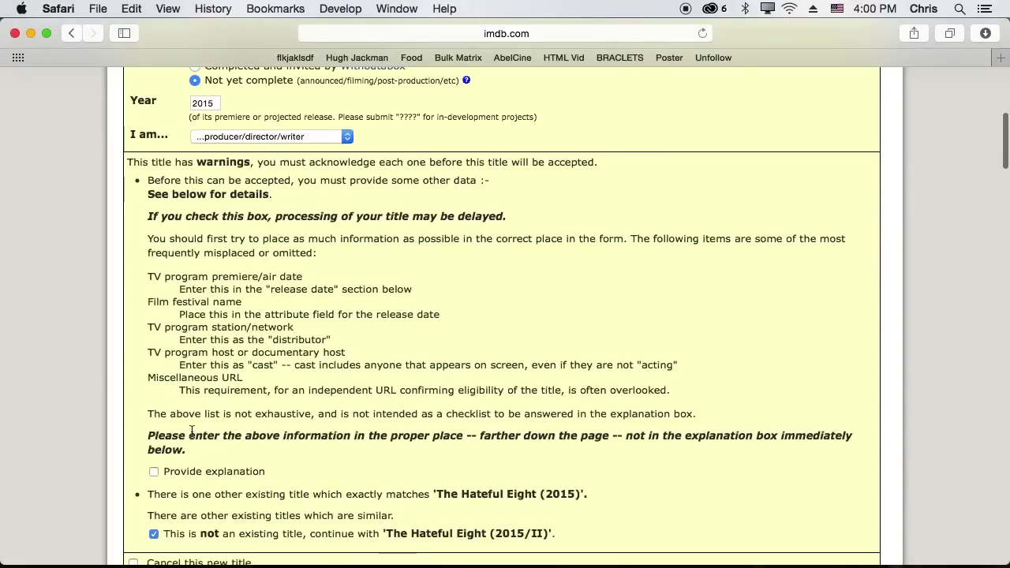
Set the film's production status to Filming in the Production Status section.
{"action": "scroll", "coordinate": [183, 490], "scroll_direction": "down", "scroll_amount": 15}
{"action": "scroll", "coordinate": [240, 337], "scroll_direction": "up", "scroll_amount": 7}
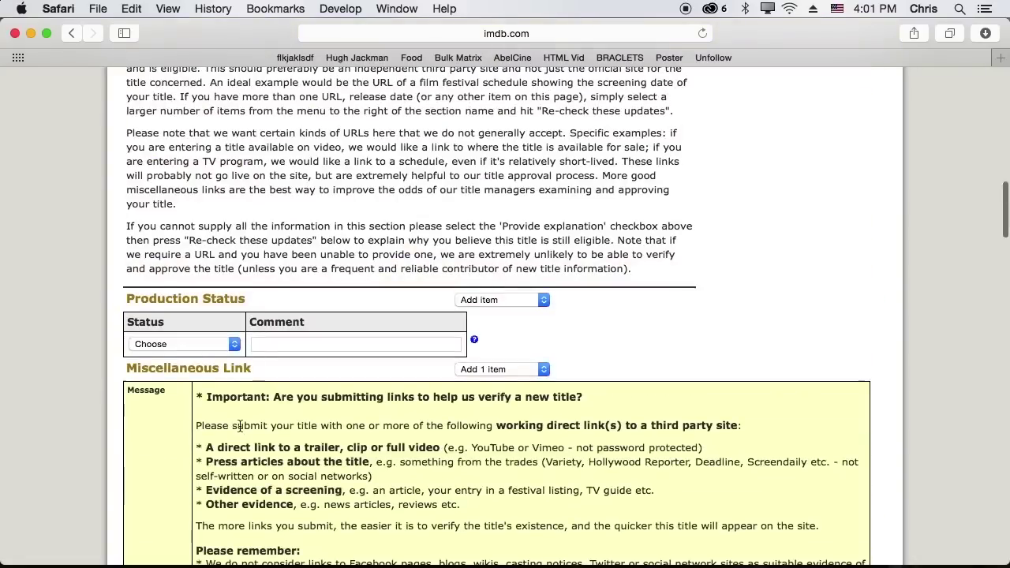
{"action": "left_click", "coordinate": [236, 341]}
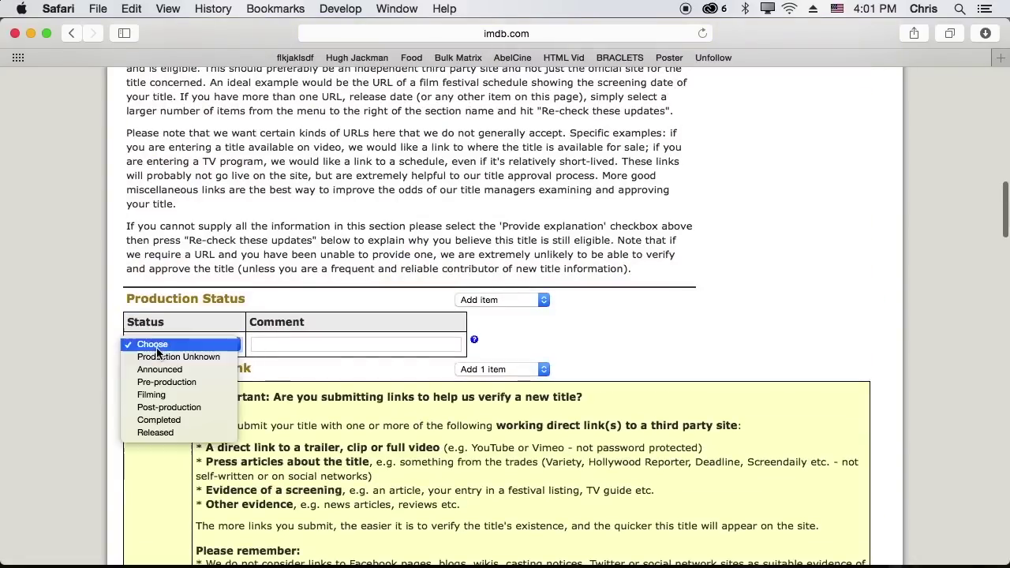
{"action": "left_click", "coordinate": [198, 395]}
{"action": "left_click", "coordinate": [303, 346]}
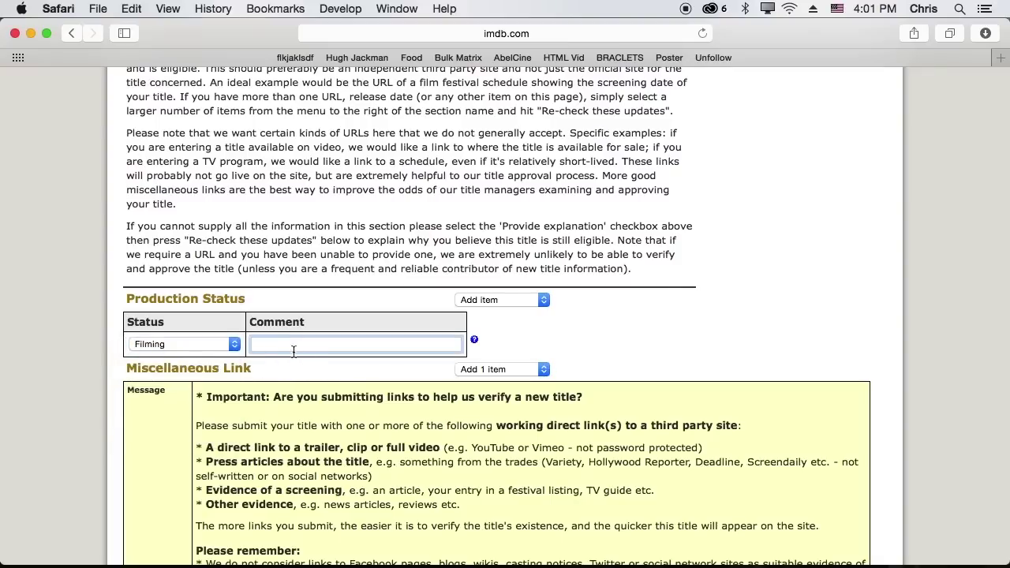
Enter mystudio.com/hateful as the URL of the first new miscellaneous link.
{"action": "scroll", "coordinate": [218, 379], "scroll_direction": "down", "scroll_amount": 5}
{"action": "scroll", "coordinate": [218, 380], "scroll_direction": "down", "scroll_amount": 4}
{"action": "left_click", "coordinate": [235, 384]}
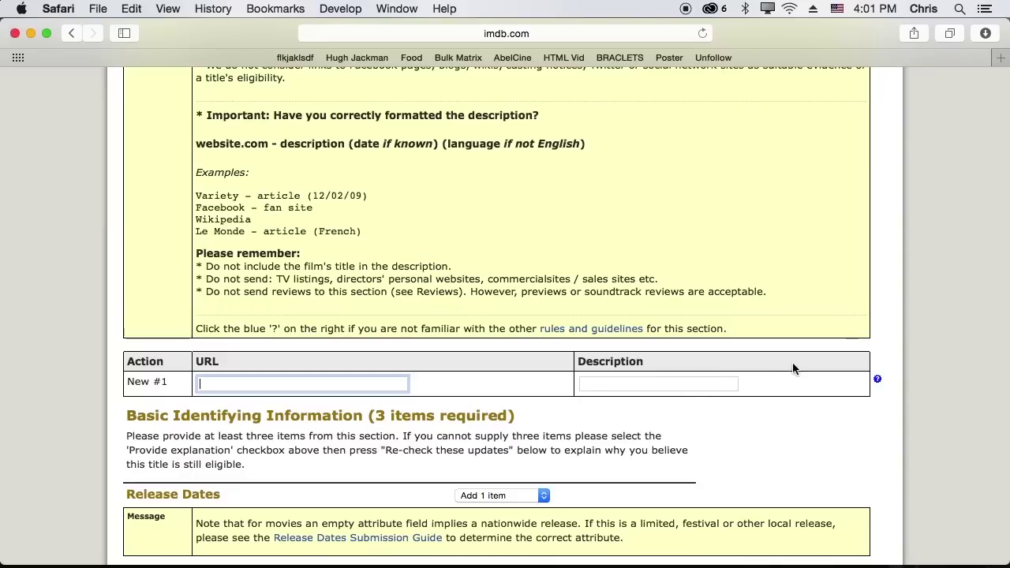
{"action": "type", "text": "king"}
{"action": "type", "text": "mystudio"}
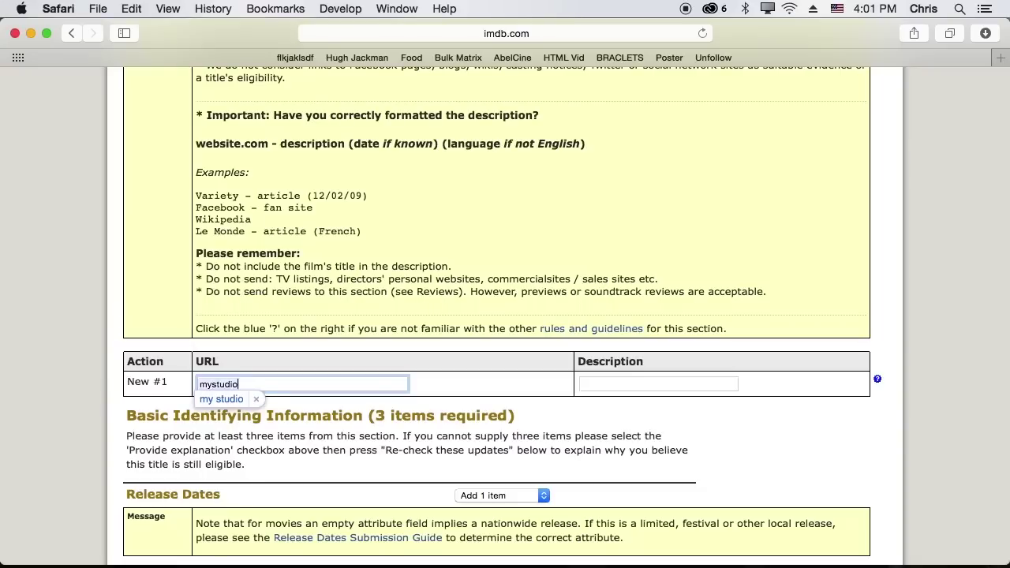
{"action": "key", "text": "Down"}
{"action": "key", "text": "Return"}
{"action": "type", "text": ".coim"}
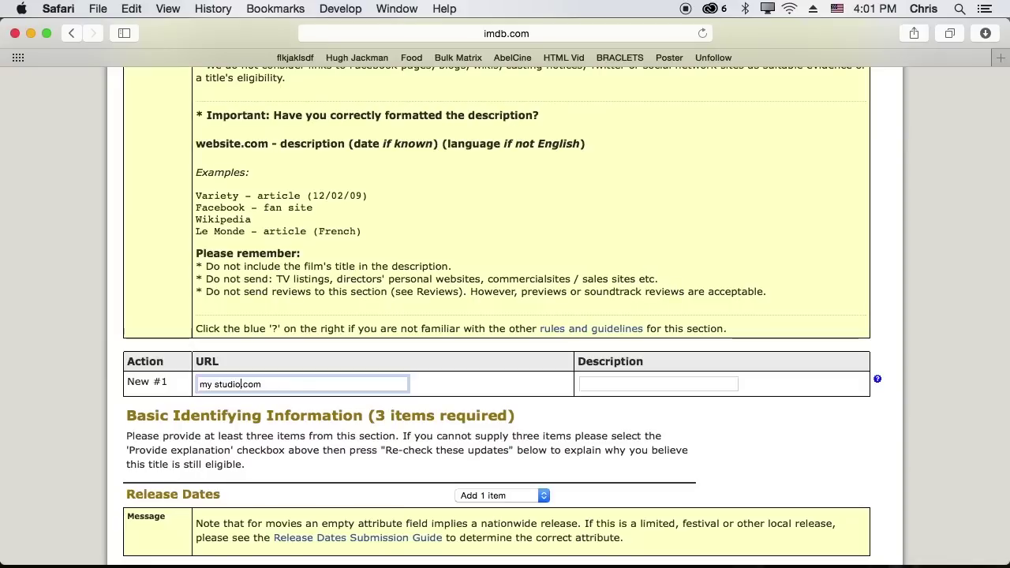
{"action": "key", "text": "BackSpace"}
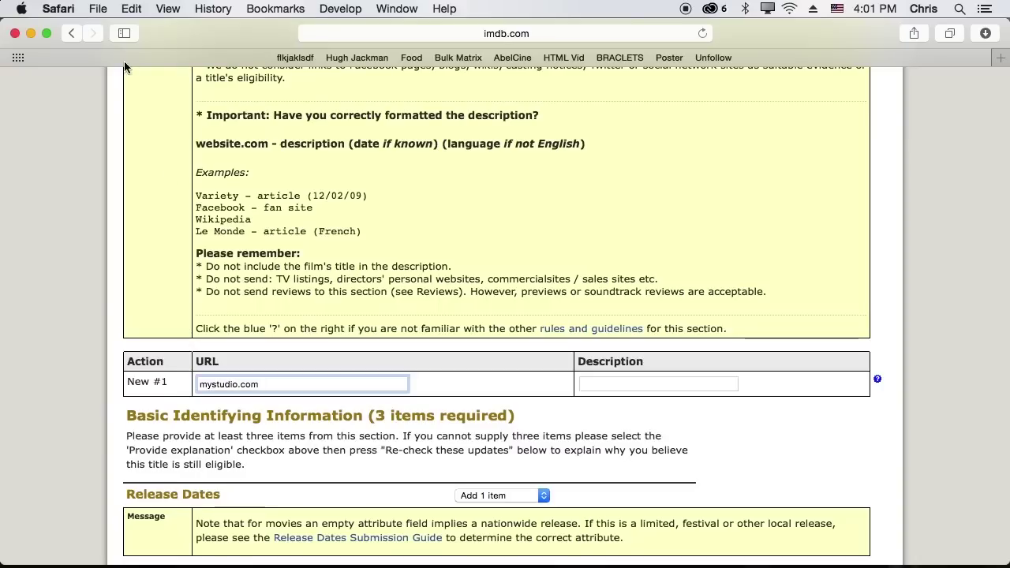
{"action": "left_click", "coordinate": [284, 385]}
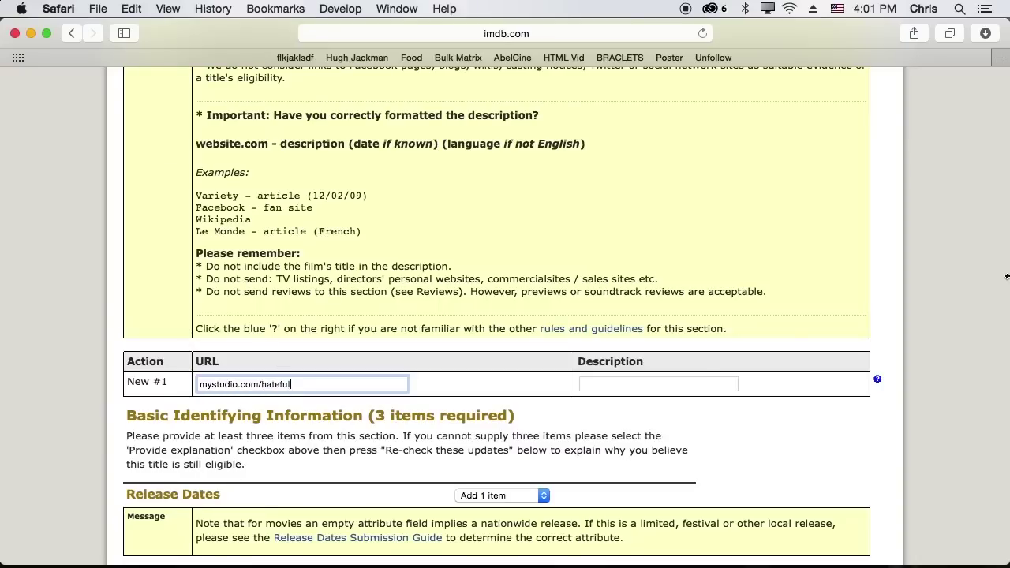
Describe the miscellaneous link as "Film Press Release".
{"action": "left_click", "coordinate": [637, 387]}
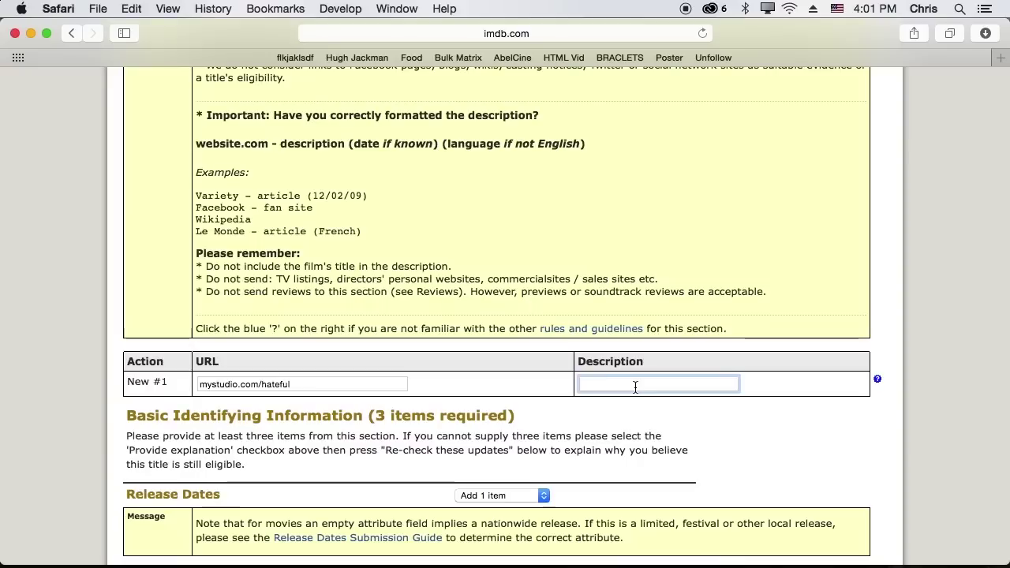
{"action": "type", "text": "Film Press RE"}
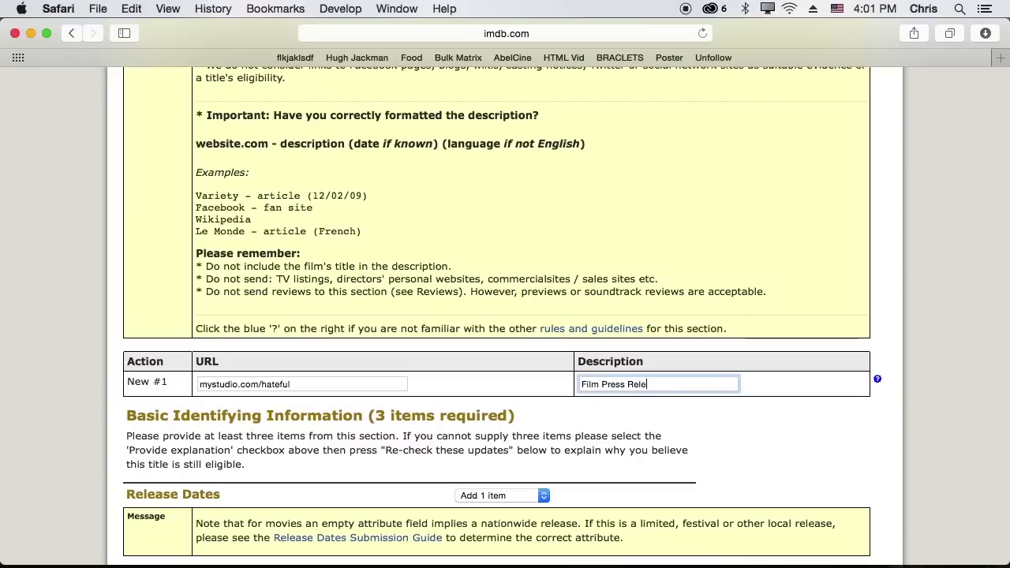
{"action": "type", "text": "lease"}
Review the miscellaneous link guidelines and the number of items required for Basic Identifying Information.
{"action": "scroll", "coordinate": [244, 192], "scroll_direction": "up", "scroll_amount": 10}
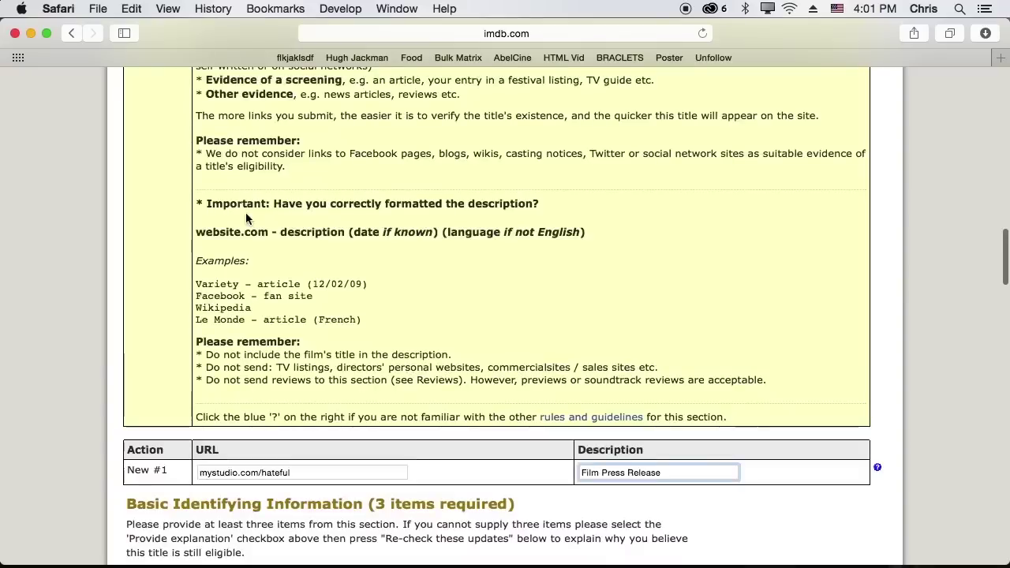
{"action": "scroll", "coordinate": [251, 275], "scroll_direction": "down", "scroll_amount": 5}
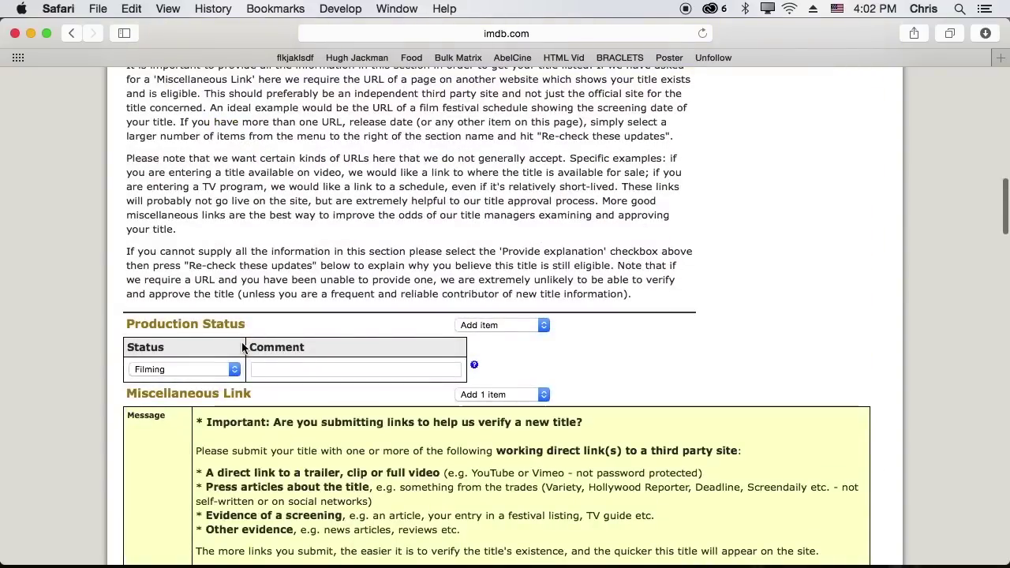
{"action": "scroll", "coordinate": [243, 343], "scroll_direction": "up", "scroll_amount": 1}
{"action": "scroll", "coordinate": [242, 344], "scroll_direction": "up", "scroll_amount": 1}
{"action": "scroll", "coordinate": [242, 344], "scroll_direction": "down", "scroll_amount": 8}
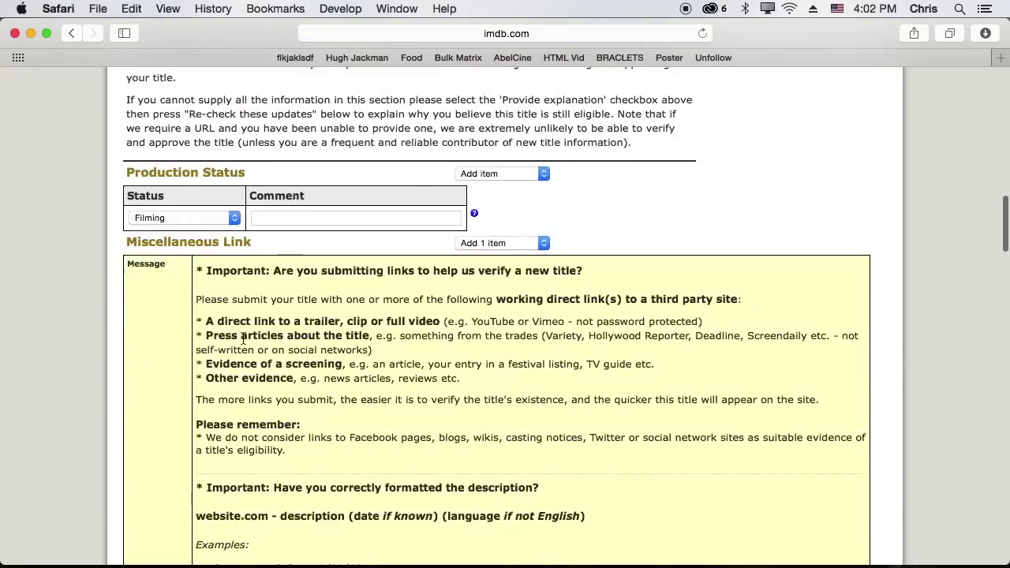
{"action": "scroll", "coordinate": [241, 344], "scroll_direction": "down", "scroll_amount": 2}
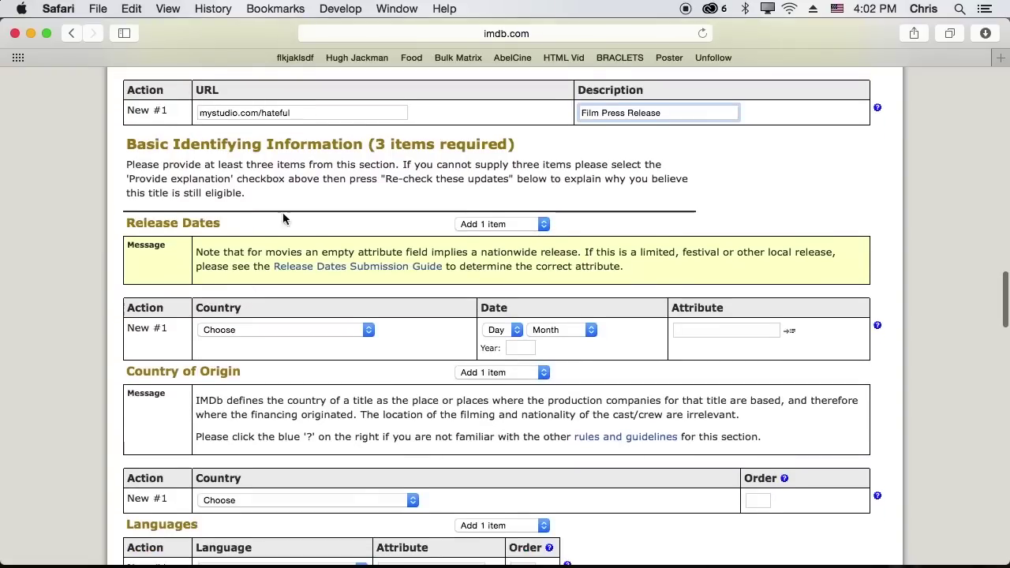
{"action": "left_click_drag", "start_coordinate": [120, 144], "coordinate": [411, 145]}
{"action": "left_click", "coordinate": [440, 156]}
Set the film's language to English and its color info to Color.
{"action": "scroll", "coordinate": [169, 391], "scroll_direction": "down", "scroll_amount": 3}
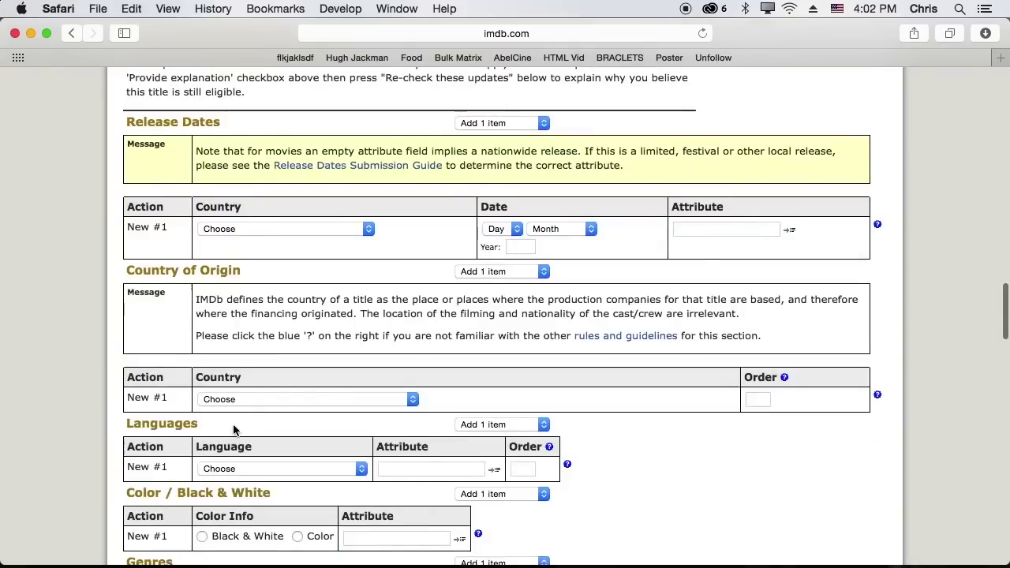
{"action": "scroll", "coordinate": [252, 347], "scroll_direction": "down", "scroll_amount": 1}
{"action": "left_click", "coordinate": [255, 446]}
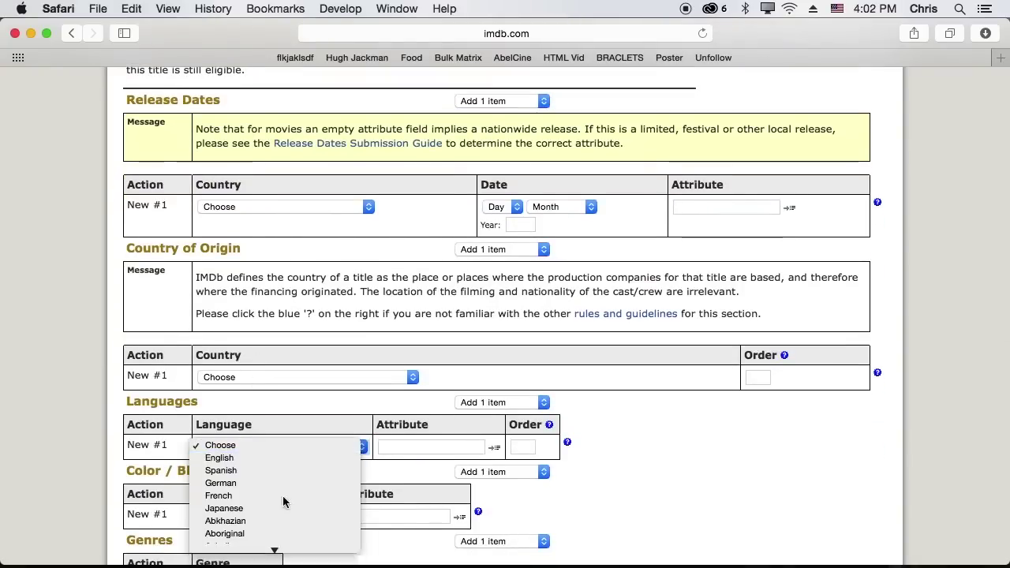
{"action": "left_click", "coordinate": [264, 461]}
{"action": "scroll", "coordinate": [264, 468], "scroll_direction": "down", "scroll_amount": 2}
{"action": "left_click", "coordinate": [298, 458]}
Set the film's genre to Action.
{"action": "left_click", "coordinate": [245, 529]}
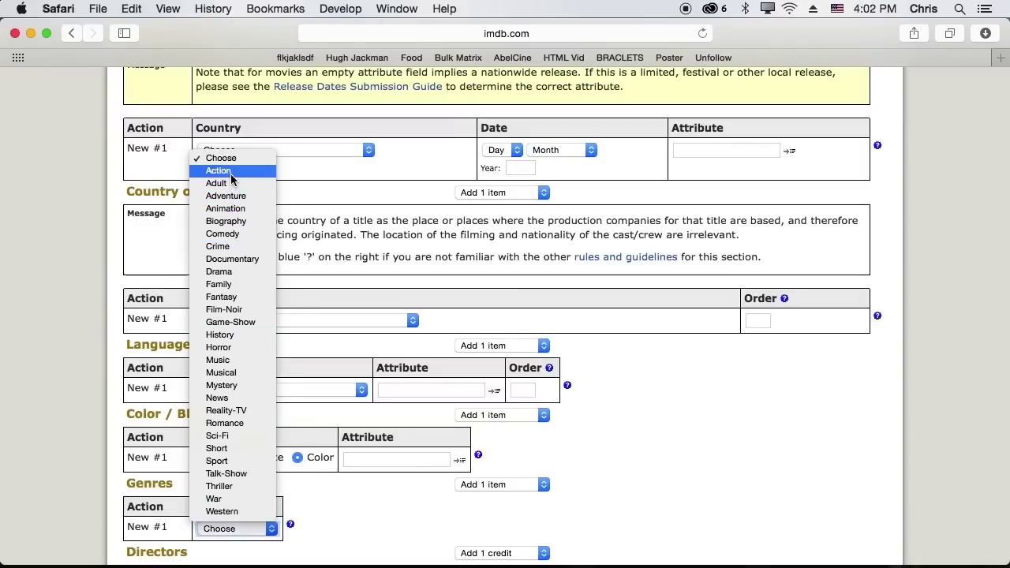
{"action": "key", "text": "Escape"}
{"action": "scroll", "coordinate": [93, 435], "scroll_direction": "down", "scroll_amount": 4}
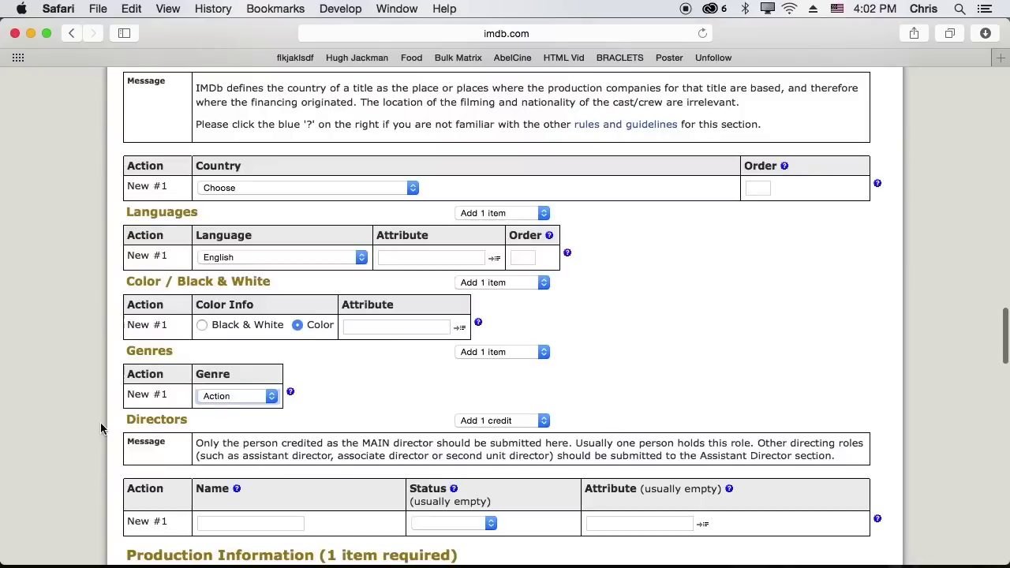
{"action": "left_click", "coordinate": [101, 427]}
Enter the main director's full name, first name before surname, and set the credit's status to attached.
{"action": "scroll", "coordinate": [190, 491], "scroll_direction": "down", "scroll_amount": 3}
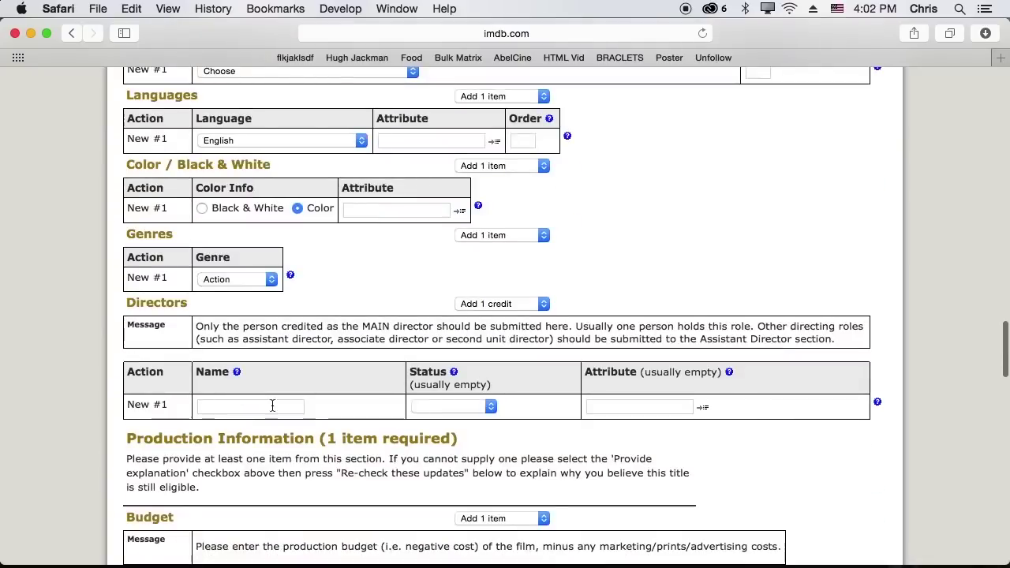
{"action": "scroll", "coordinate": [322, 416], "scroll_direction": "up", "scroll_amount": 7}
{"action": "scroll", "coordinate": [289, 426], "scroll_direction": "up", "scroll_amount": 3}
{"action": "scroll", "coordinate": [288, 420], "scroll_direction": "down", "scroll_amount": 8}
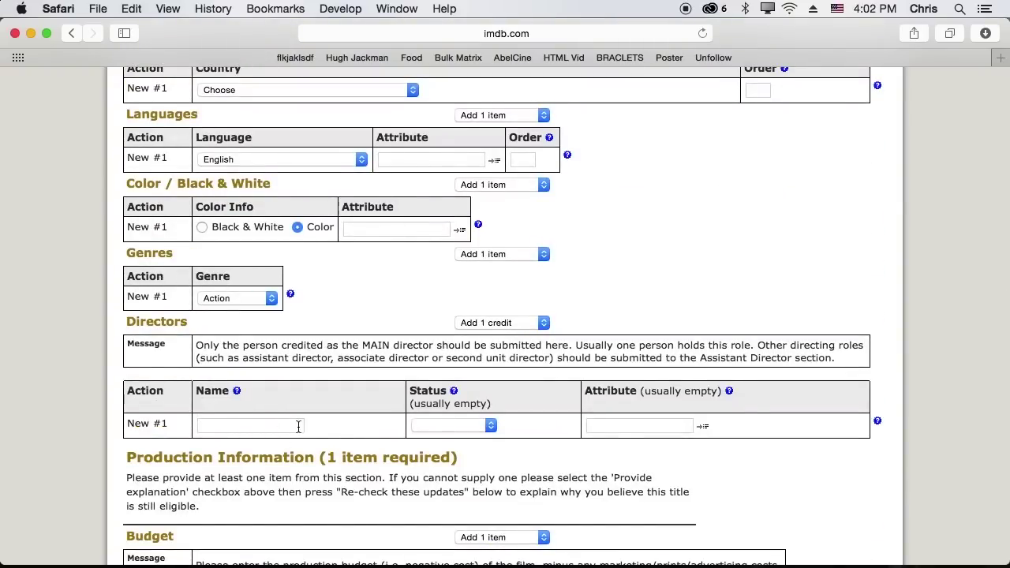
{"action": "left_click", "coordinate": [453, 426]}
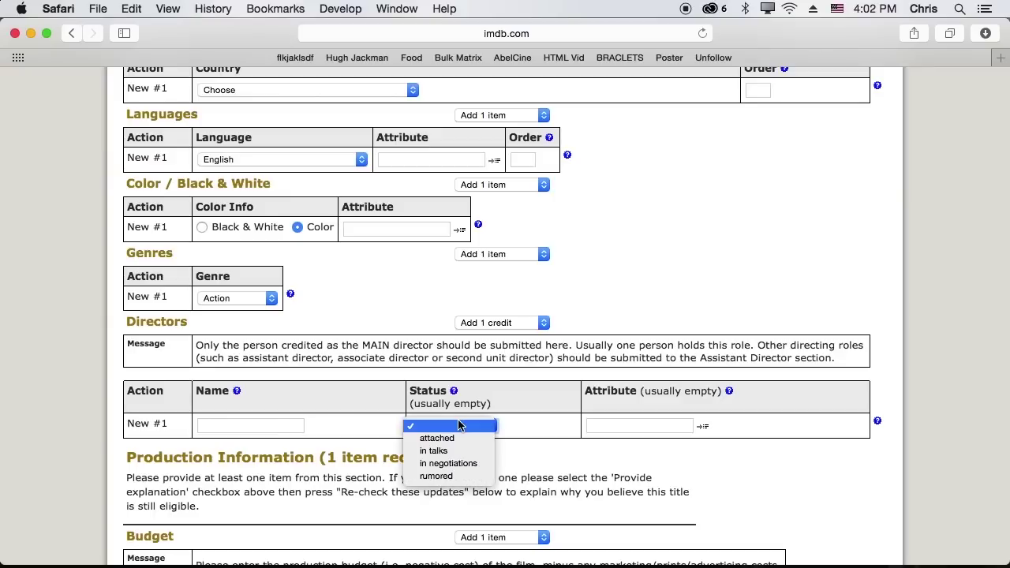
{"action": "left_click", "coordinate": [560, 440]}
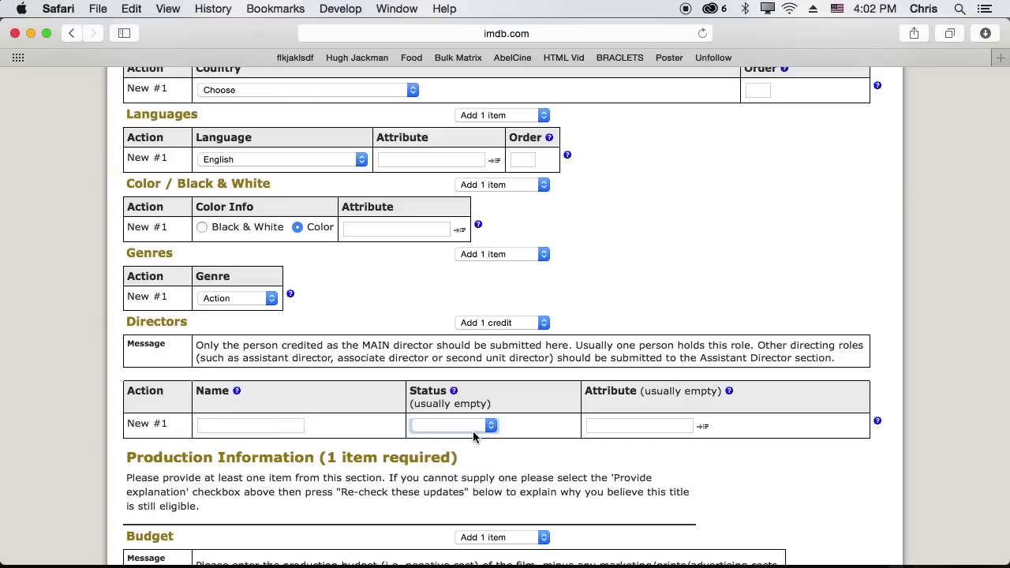
{"action": "left_click", "coordinate": [229, 427]}
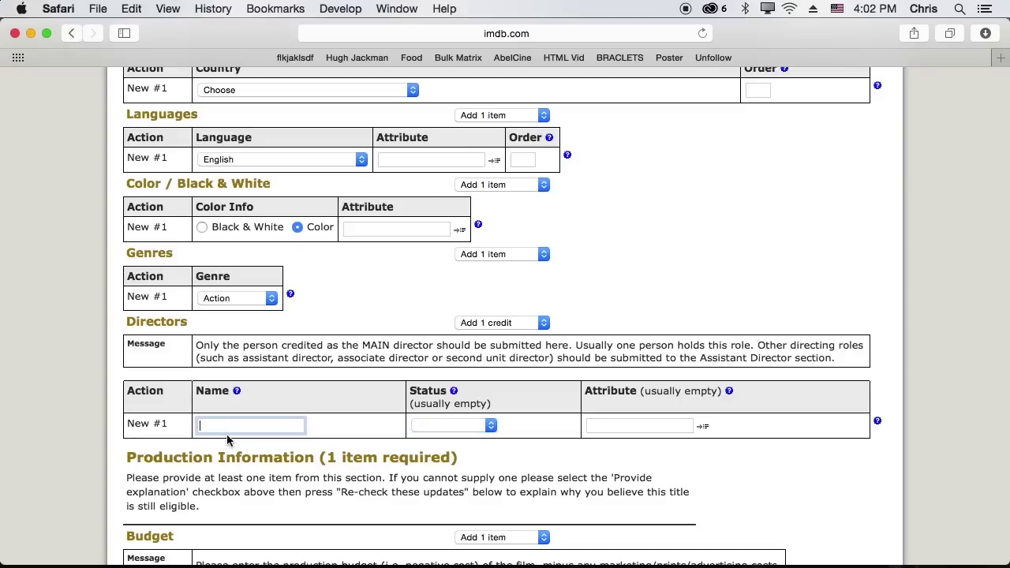
{"action": "type", "text": "Criswell, Mackenzie"}
{"action": "left_click_drag", "start_coordinate": [289, 422], "coordinate": [3, 279]}
{"action": "type", "text": "Mac"}
{"action": "left_click", "coordinate": [478, 426]}
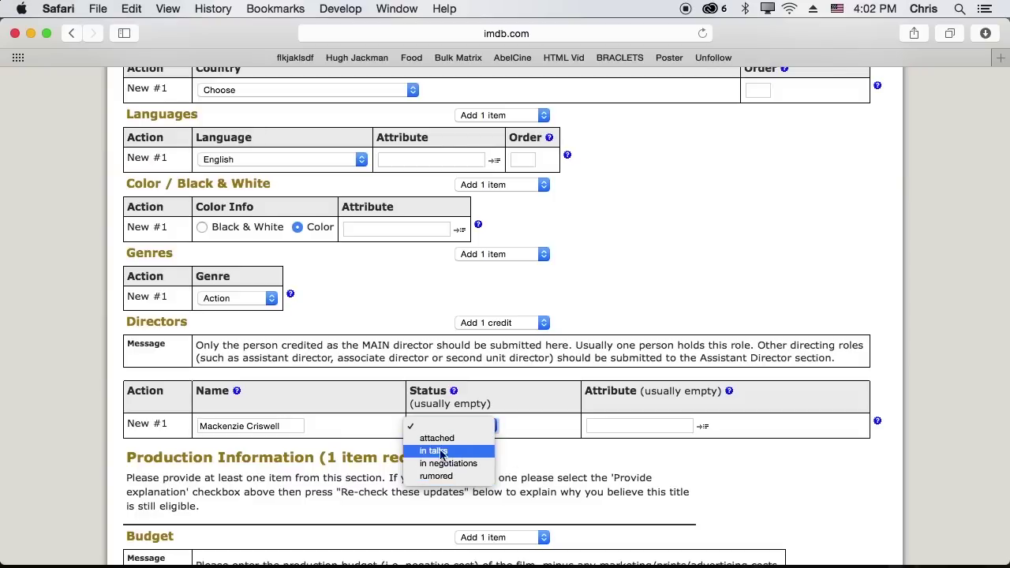
{"action": "left_click", "coordinate": [454, 437]}
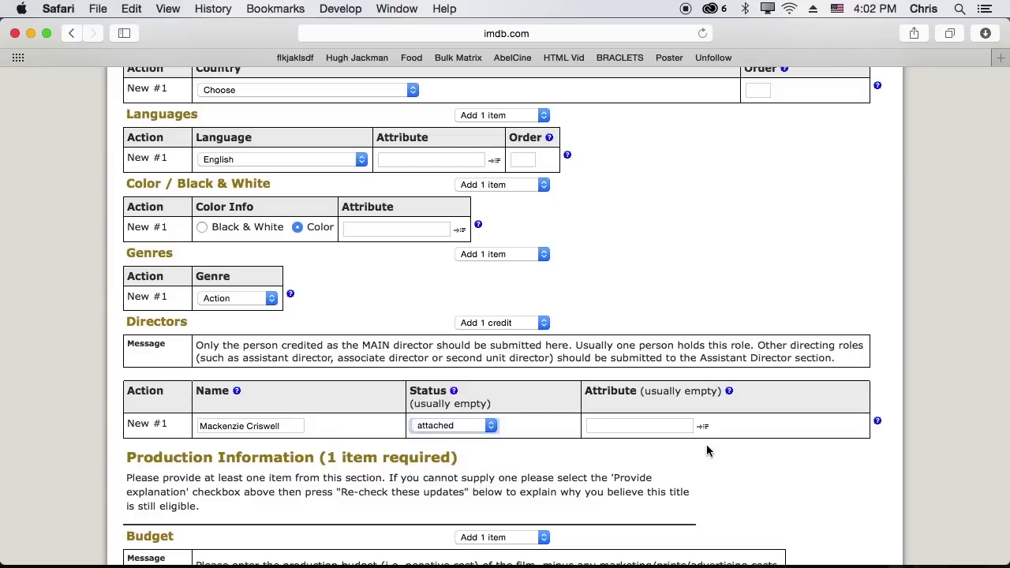
Look over the Production Information section, including the budget, official sites, distributors and production companies entries.
{"action": "scroll", "coordinate": [496, 393], "scroll_direction": "up", "scroll_amount": 10}
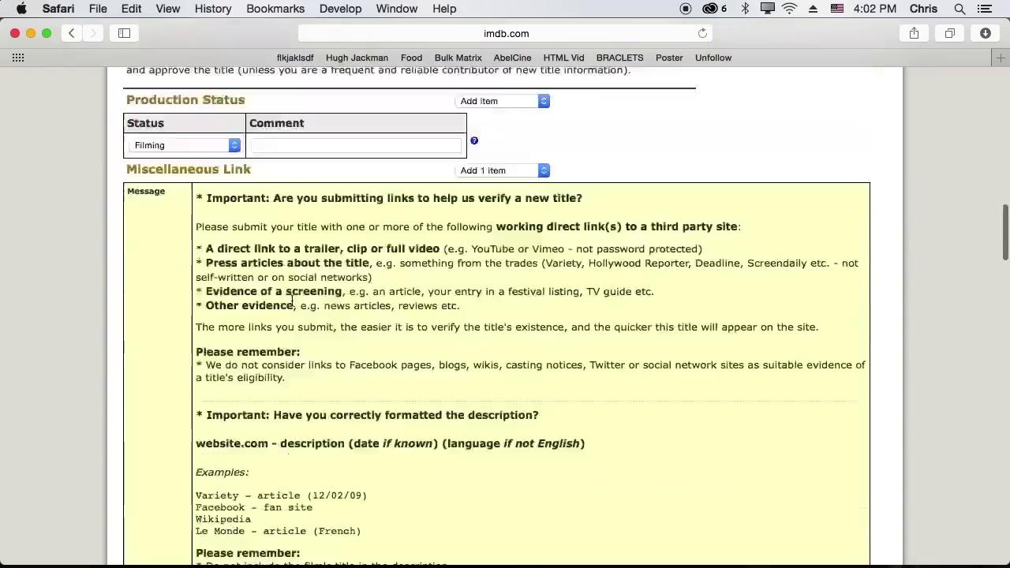
{"action": "scroll", "coordinate": [292, 308], "scroll_direction": "down", "scroll_amount": 6}
{"action": "scroll", "coordinate": [292, 308], "scroll_direction": "down", "scroll_amount": 10}
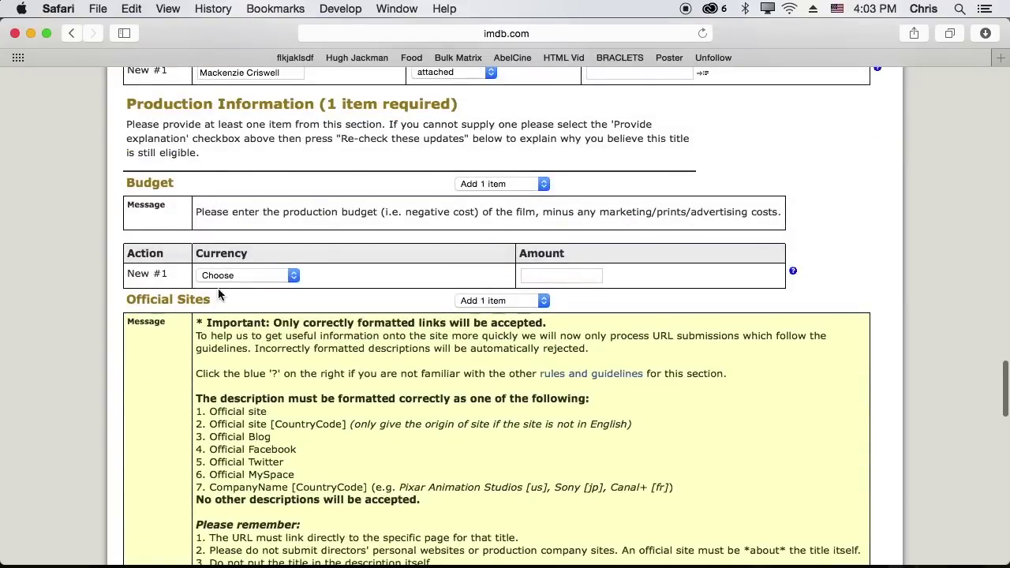
{"action": "scroll", "coordinate": [227, 292], "scroll_direction": "down", "scroll_amount": 5}
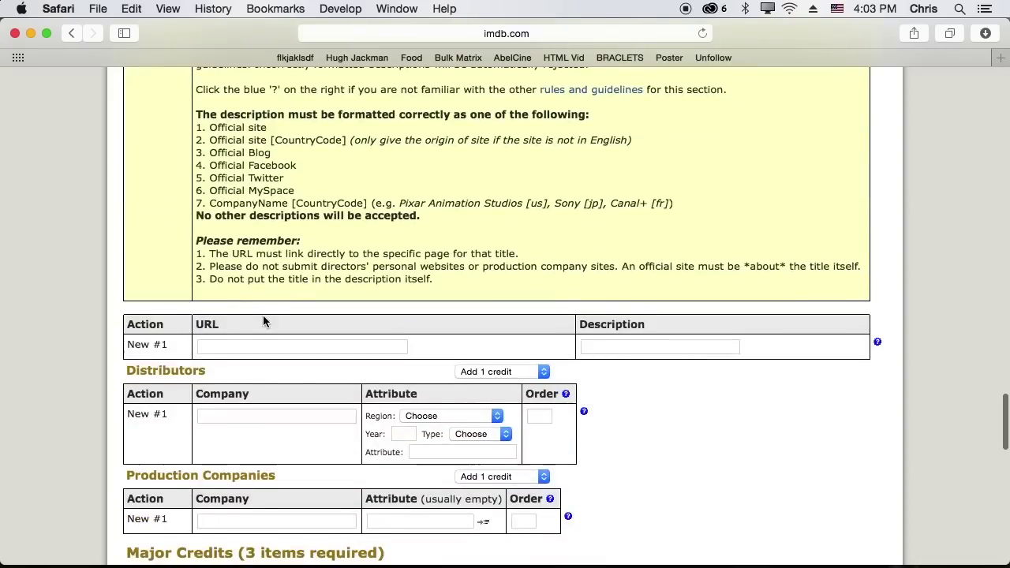
{"action": "scroll", "coordinate": [264, 325], "scroll_direction": "up", "scroll_amount": 2}
{"action": "scroll", "coordinate": [263, 335], "scroll_direction": "down", "scroll_amount": 2}
{"action": "scroll", "coordinate": [263, 335], "scroll_direction": "down", "scroll_amount": 3}
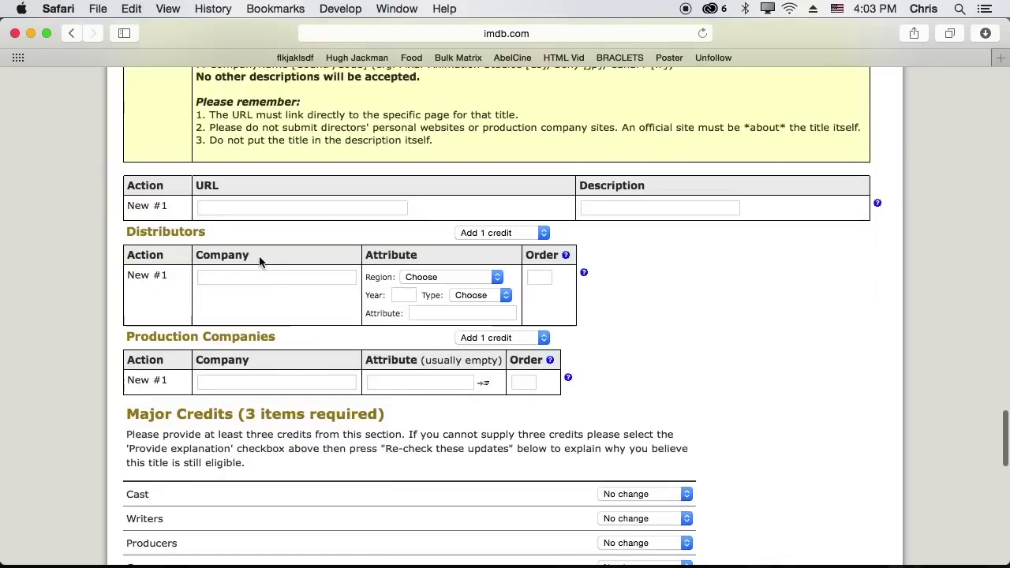
Enter "CineGenie MPC [us]" as the film's first production company, using the suggested company name.
{"action": "left_click", "coordinate": [261, 382]}
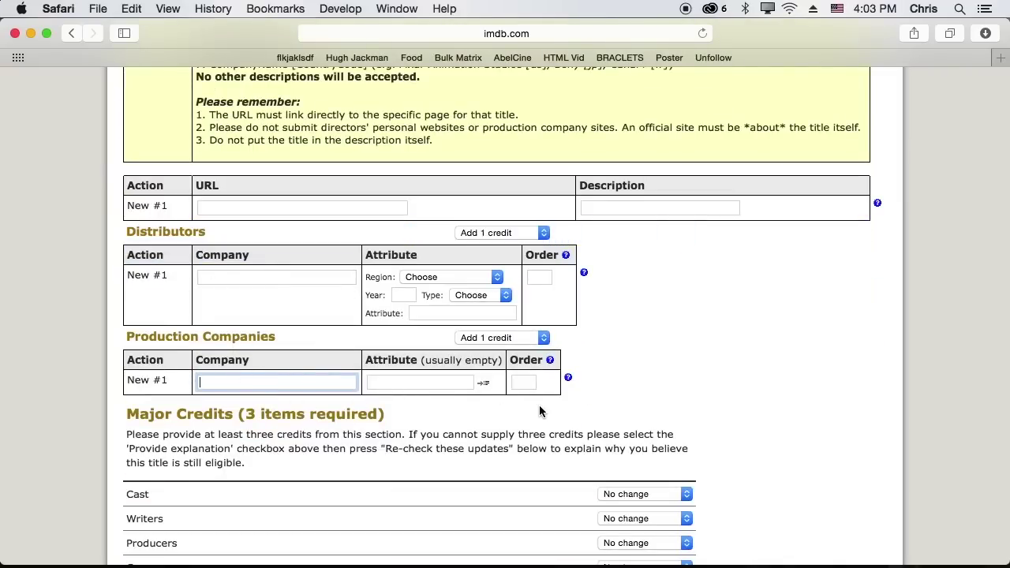
{"action": "type", "text": "CineGenei"}
{"action": "key", "text": "BackSpace"}
{"action": "key", "text": "BackSpace"}
{"action": "type", "text": "ue"}
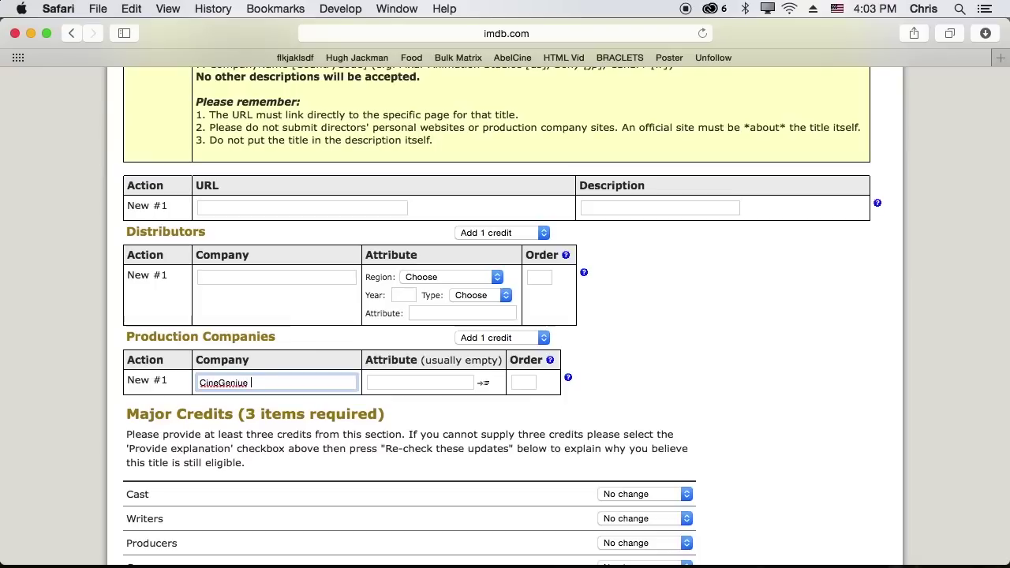
{"action": "key", "text": "BackSpace"}
{"action": "key", "text": "BackSpace"}
{"action": "type", "text": "e MPC"}
{"action": "key", "text": "Down"}
{"action": "key", "text": "Down"}
{"action": "key", "text": "Down"}
{"action": "key", "text": "Return"}
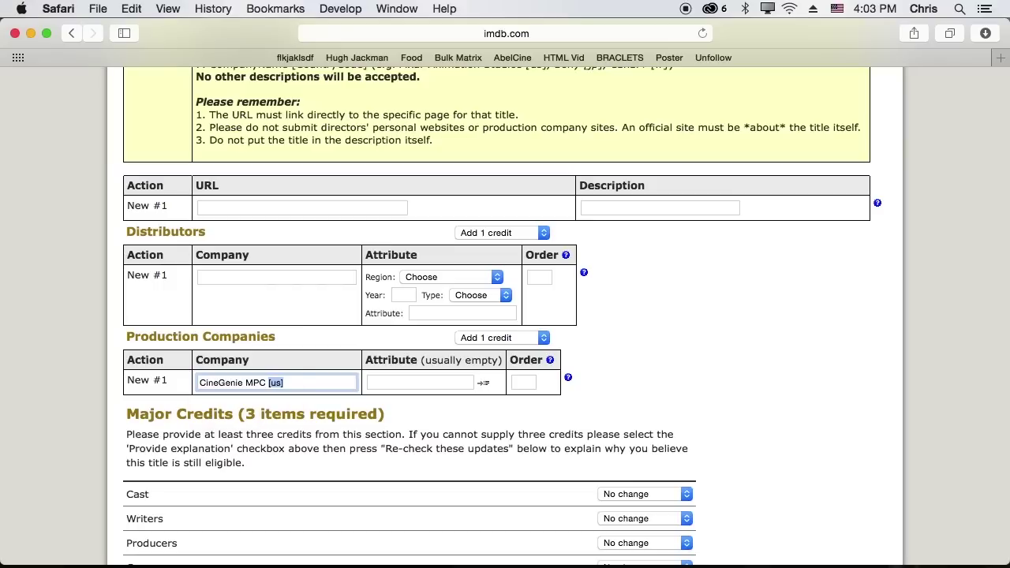
{"action": "key", "text": "BackSpace"}
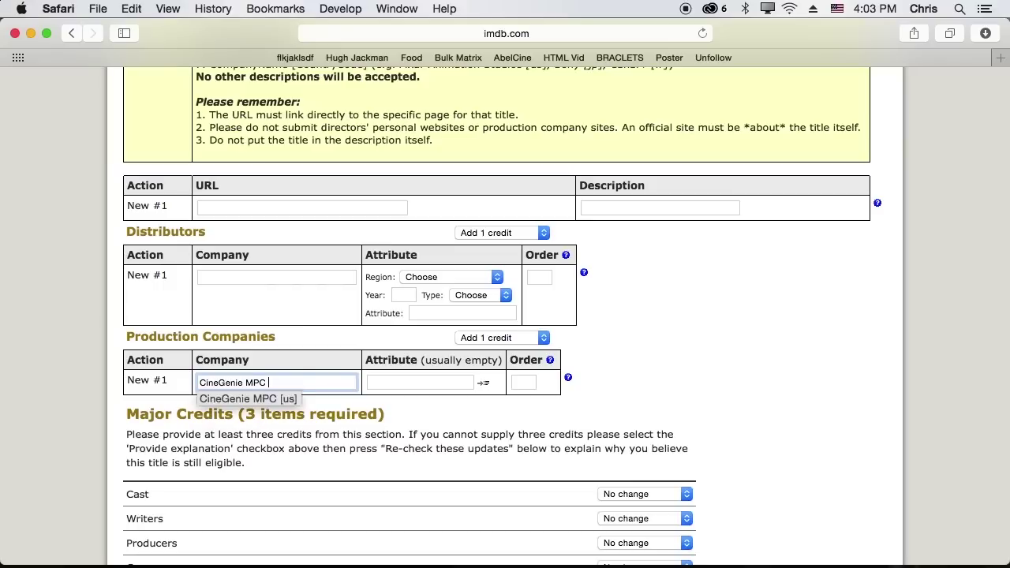
{"action": "key", "text": "Return"}
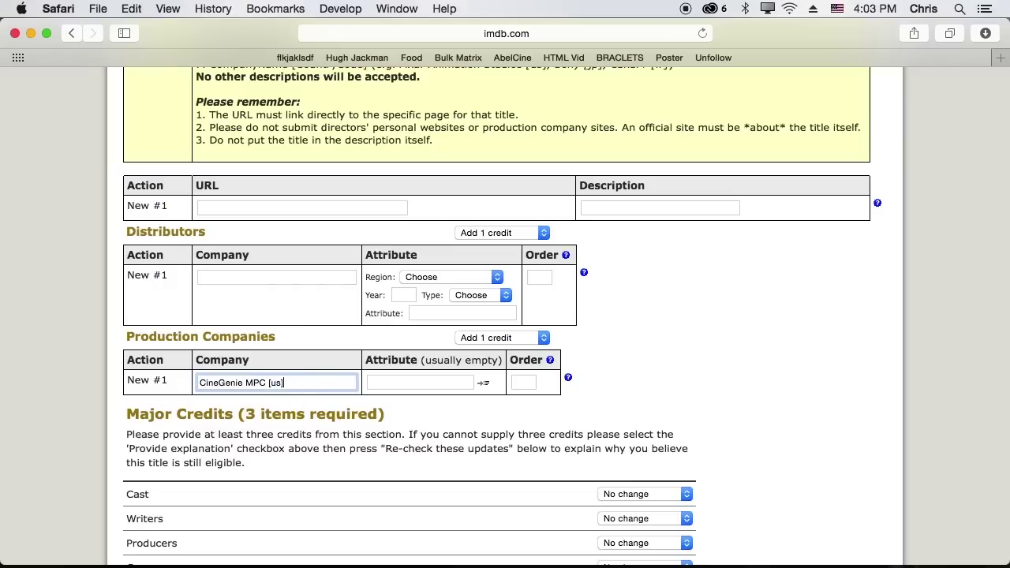
{"action": "key", "text": "super+a"}
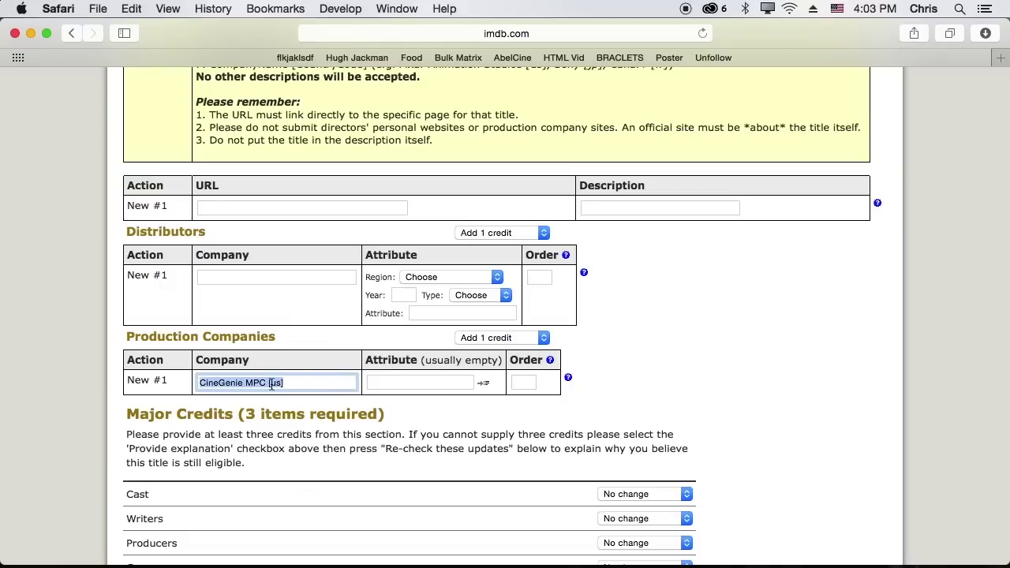
{"action": "left_click", "coordinate": [298, 385]}
{"action": "key", "text": "shift+Left"}
{"action": "key", "text": "shift+Left"}
{"action": "key", "text": "shift+Left"}
{"action": "key", "text": "shift+Left"}
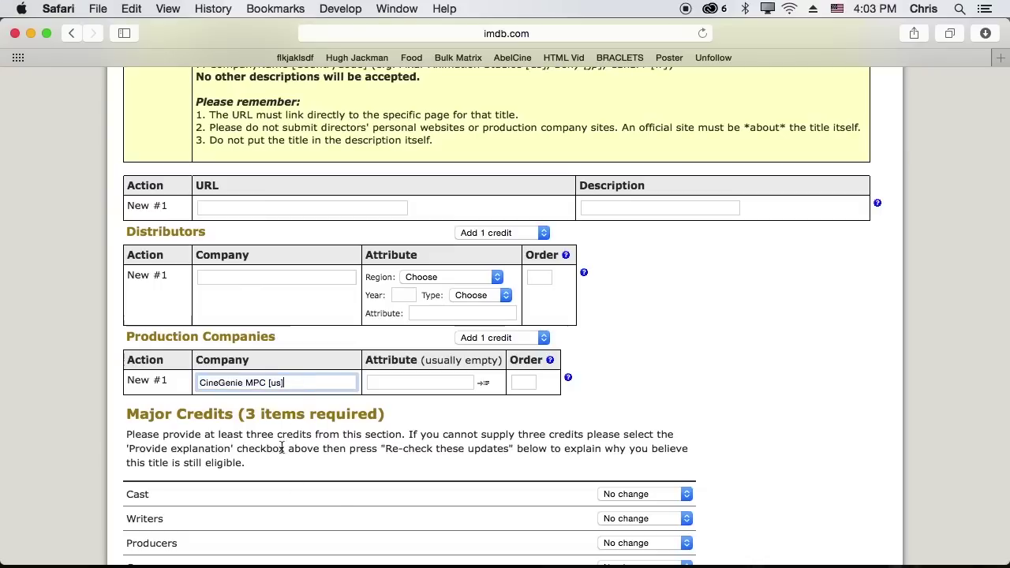
{"action": "left_click", "coordinate": [866, 447]}
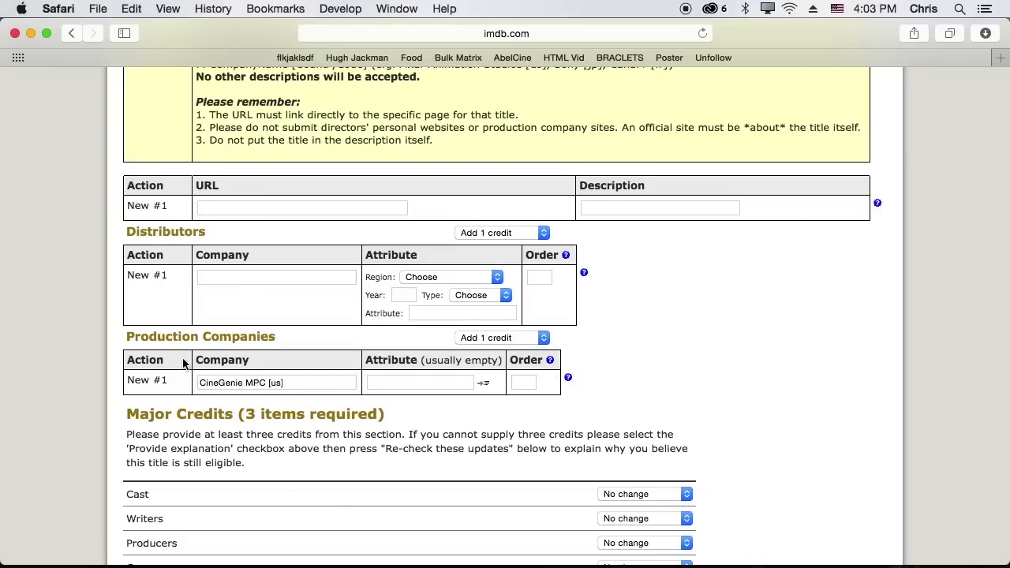
Under Major Credits, add one credit entry each for writers, producers and cinematographers.
{"action": "scroll", "coordinate": [225, 371], "scroll_direction": "down", "scroll_amount": 1}
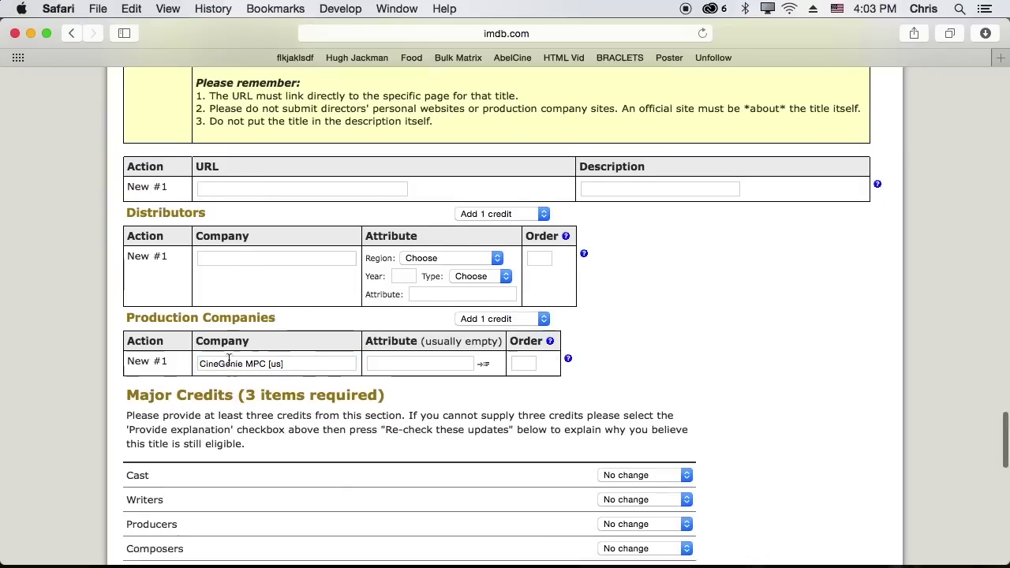
{"action": "scroll", "coordinate": [229, 359], "scroll_direction": "down", "scroll_amount": 4}
{"action": "left_click_drag", "start_coordinate": [131, 262], "coordinate": [553, 259]}
{"action": "left_click", "coordinate": [263, 361]}
{"action": "scroll", "coordinate": [200, 389], "scroll_direction": "down", "scroll_amount": 2}
{"action": "scroll", "coordinate": [196, 386], "scroll_direction": "down", "scroll_amount": 1}
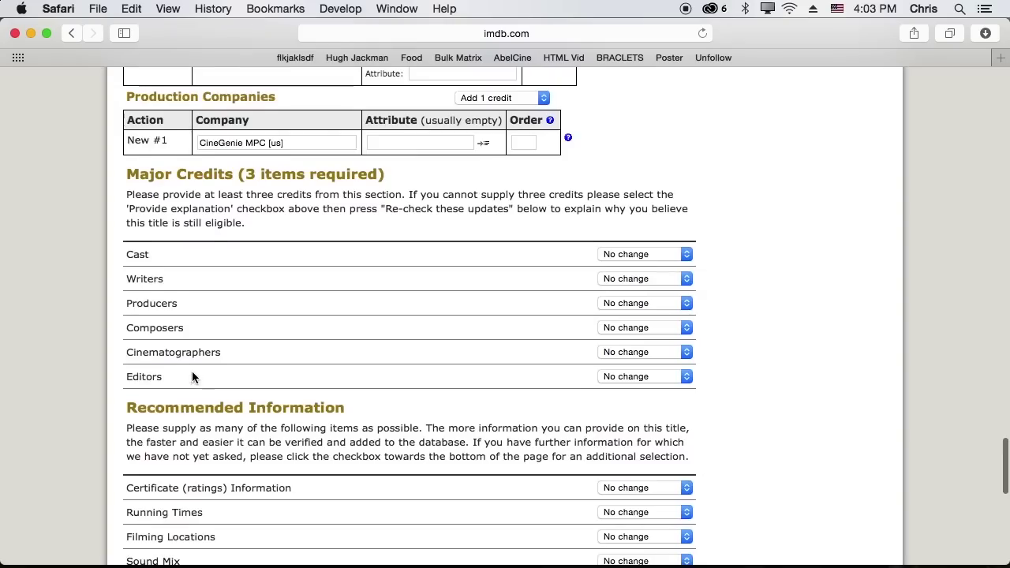
{"action": "left_click", "coordinate": [657, 279]}
{"action": "left_click", "coordinate": [667, 291]}
{"action": "left_click", "coordinate": [657, 304]}
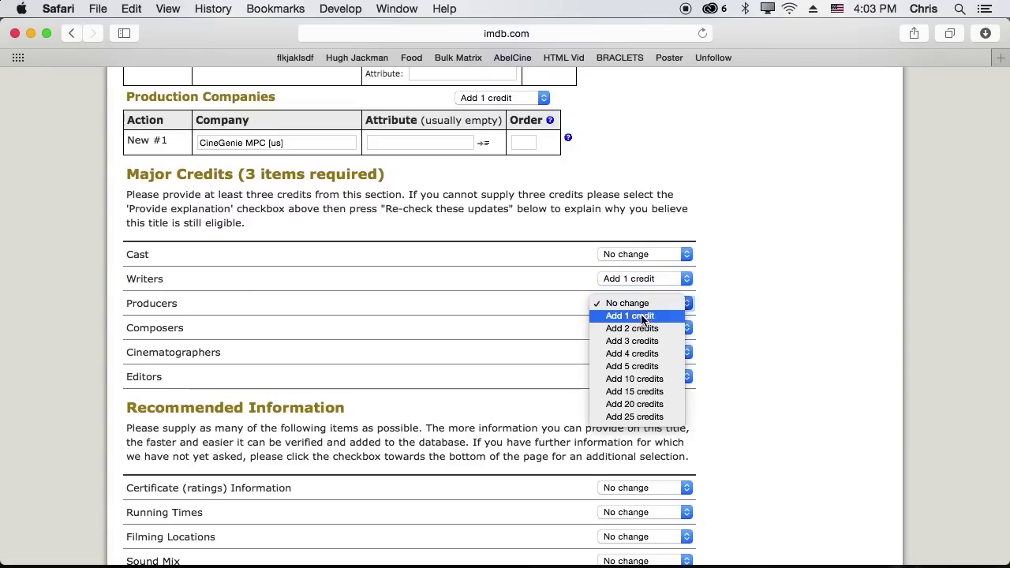
{"action": "left_click", "coordinate": [642, 318]}
{"action": "left_click", "coordinate": [638, 353]}
{"action": "left_click", "coordinate": [658, 360]}
Look over the optional categories in the Recommended Information section, from certificates and running times to movie connections.
{"action": "scroll", "coordinate": [747, 356], "scroll_direction": "down", "scroll_amount": 8}
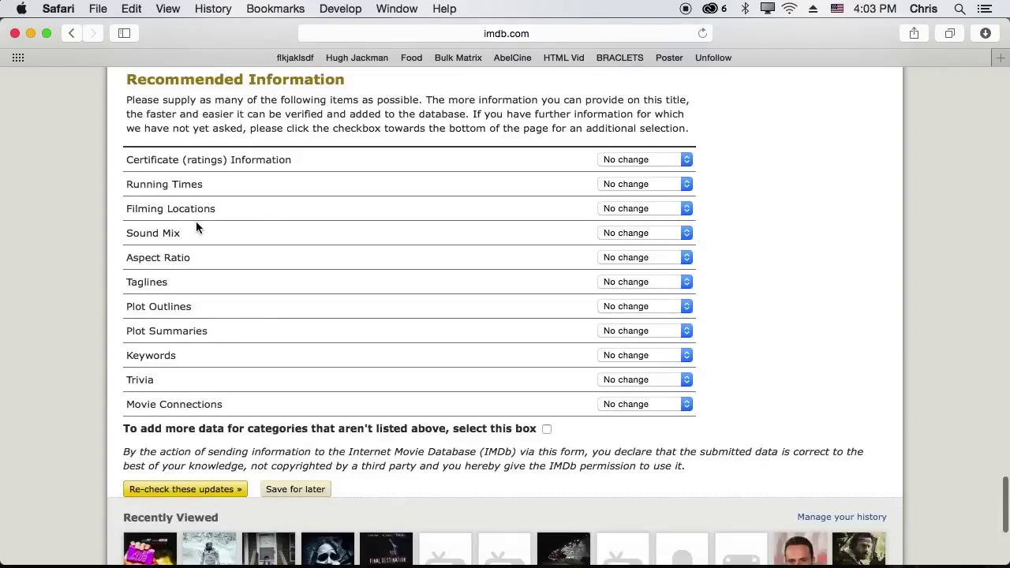
{"action": "left_click_drag", "start_coordinate": [131, 155], "coordinate": [260, 323]}
{"action": "left_click", "coordinate": [260, 322]}
{"action": "left_click_drag", "start_coordinate": [223, 399], "coordinate": [129, 254]}
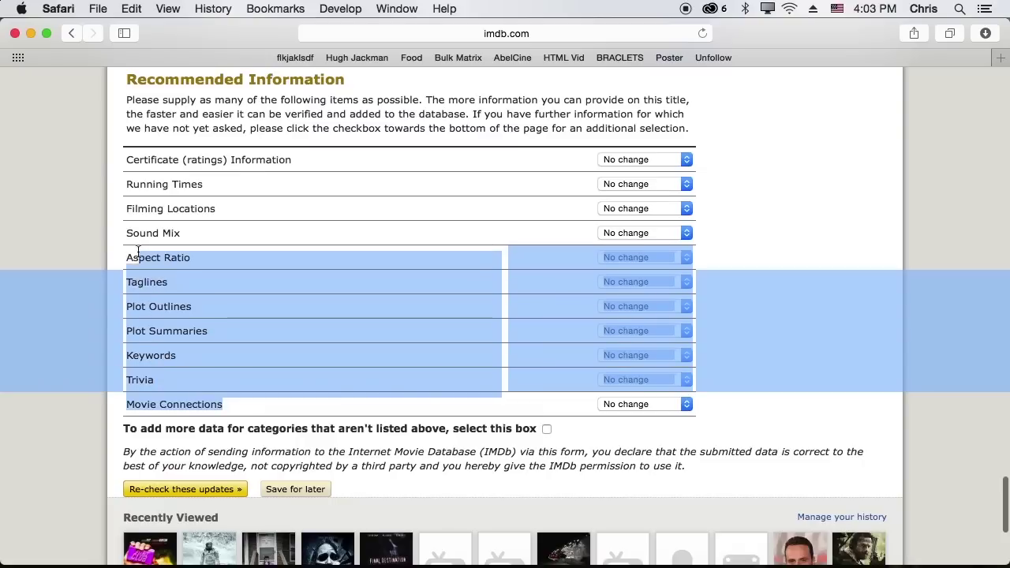
{"action": "left_click", "coordinate": [203, 279]}
{"action": "scroll", "coordinate": [275, 165], "scroll_direction": "up", "scroll_amount": 1}
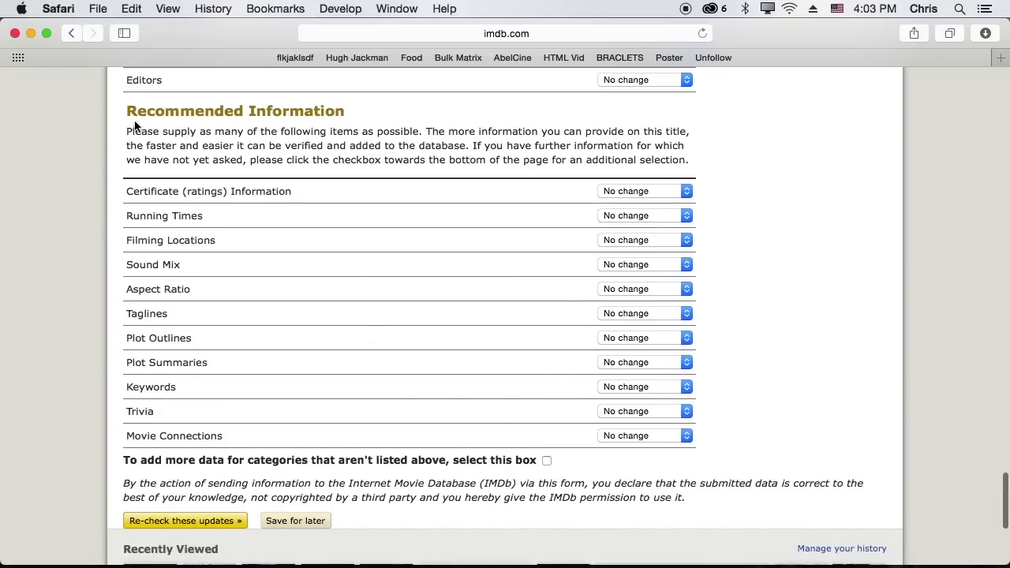
{"action": "left_click_drag", "start_coordinate": [128, 109], "coordinate": [384, 125]}
{"action": "left_click", "coordinate": [816, 171]}
{"action": "scroll", "coordinate": [307, 248], "scroll_direction": "up", "scroll_amount": 15}
{"action": "scroll", "coordinate": [105, 236], "scroll_direction": "down", "scroll_amount": 20}
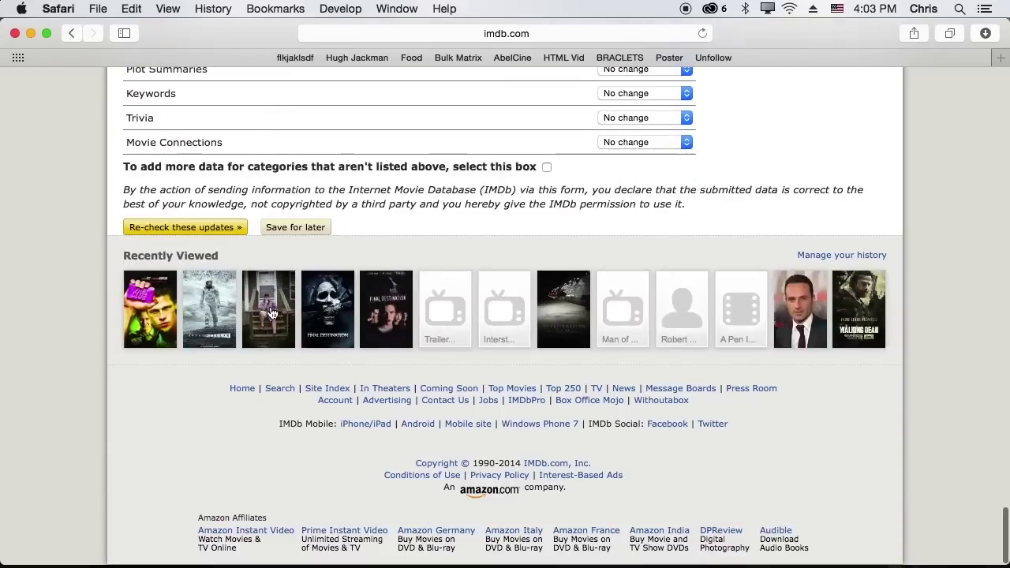
Re-check the title's updates and inspect the Miscellaneous Link entry for the film press release.
{"action": "left_click", "coordinate": [177, 227]}
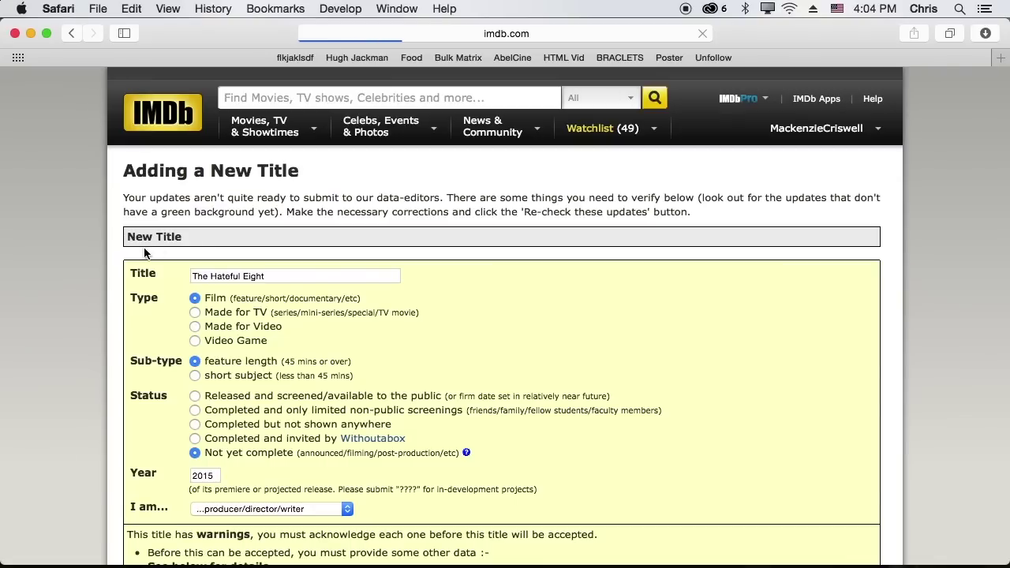
{"action": "scroll", "coordinate": [87, 347], "scroll_direction": "down", "scroll_amount": 6}
{"action": "scroll", "coordinate": [437, 335], "scroll_direction": "down", "scroll_amount": 3}
{"action": "scroll", "coordinate": [436, 337], "scroll_direction": "down", "scroll_amount": 6}
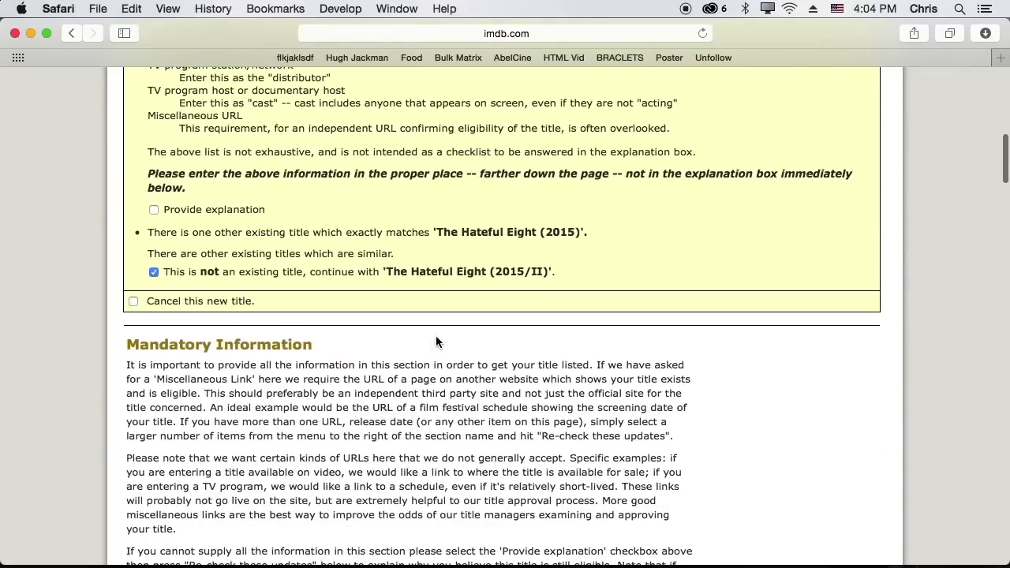
{"action": "scroll", "coordinate": [436, 335], "scroll_direction": "down", "scroll_amount": 5}
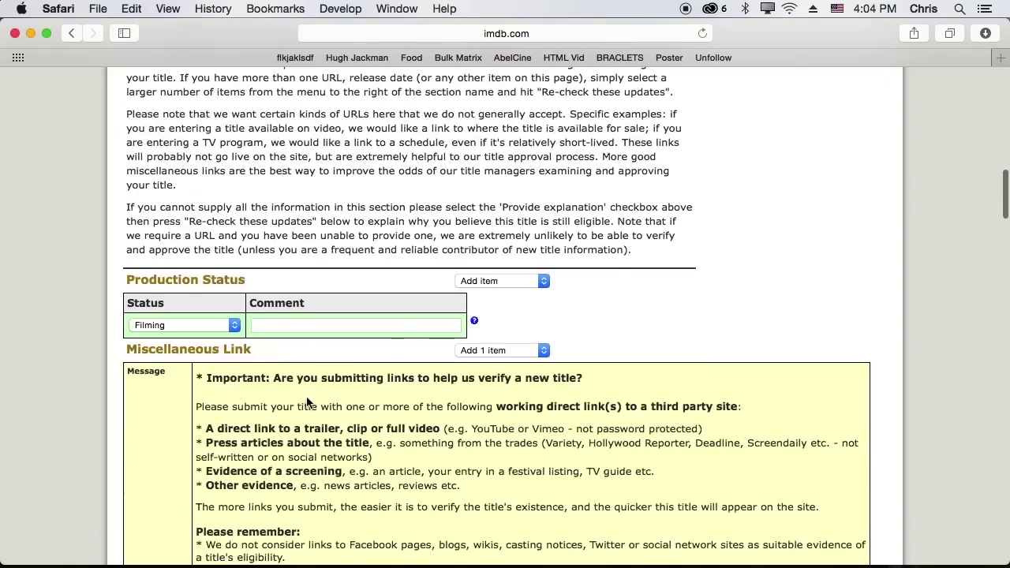
{"action": "scroll", "coordinate": [214, 341], "scroll_direction": "down", "scroll_amount": 8}
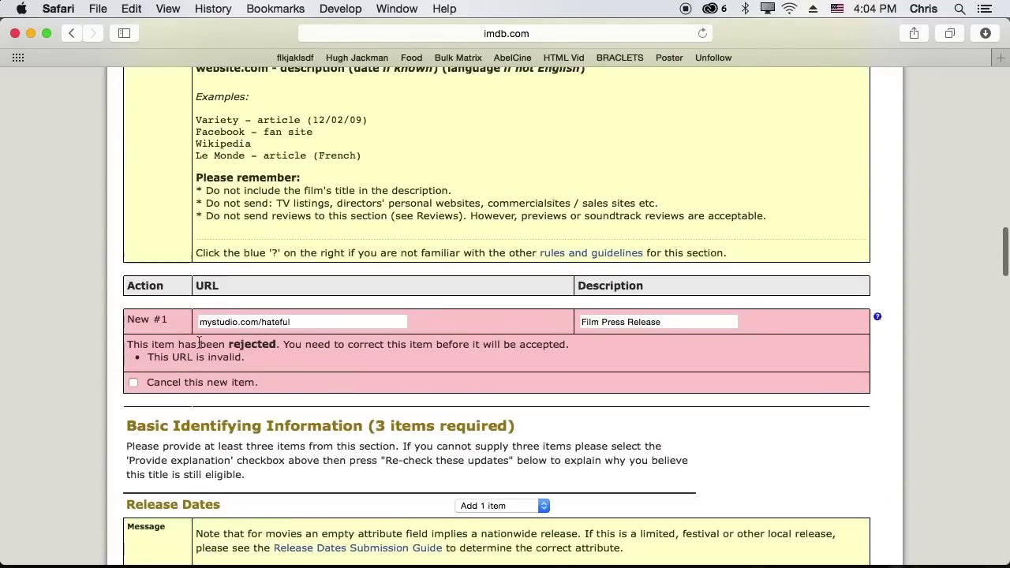
{"action": "left_click", "coordinate": [339, 319]}
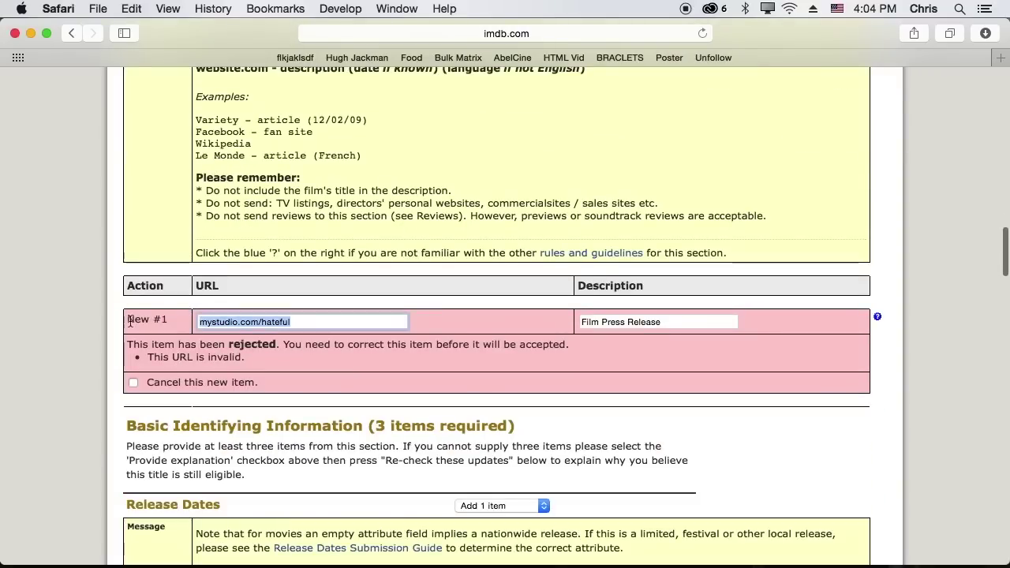
{"action": "left_click_drag", "start_coordinate": [290, 322], "coordinate": [132, 310]}
{"action": "left_click", "coordinate": [250, 320]}
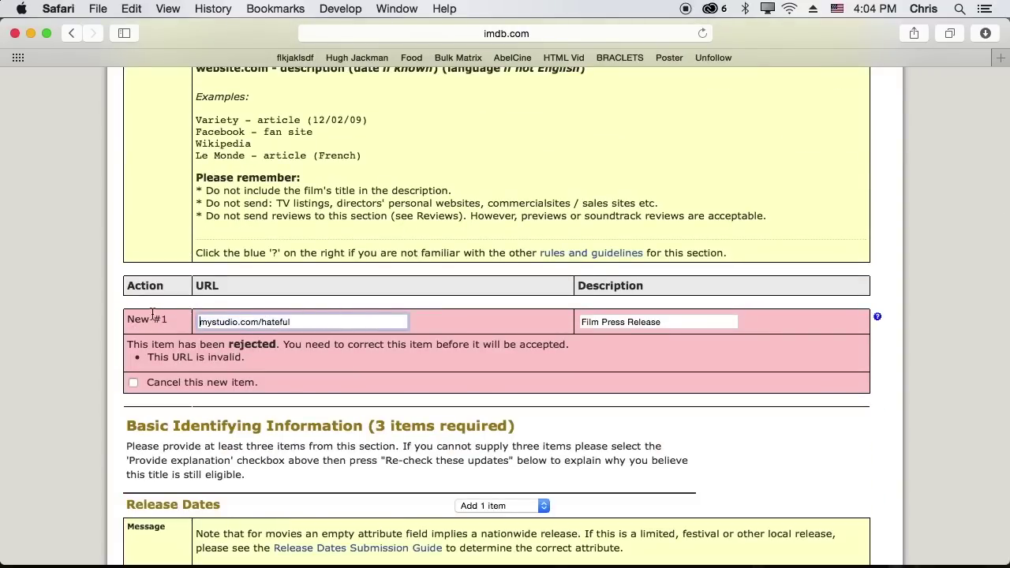
{"action": "left_click_drag", "start_coordinate": [292, 319], "coordinate": [166, 318]}
{"action": "left_click", "coordinate": [288, 349]}
{"action": "scroll", "coordinate": [174, 377], "scroll_direction": "down", "scroll_amount": 1}
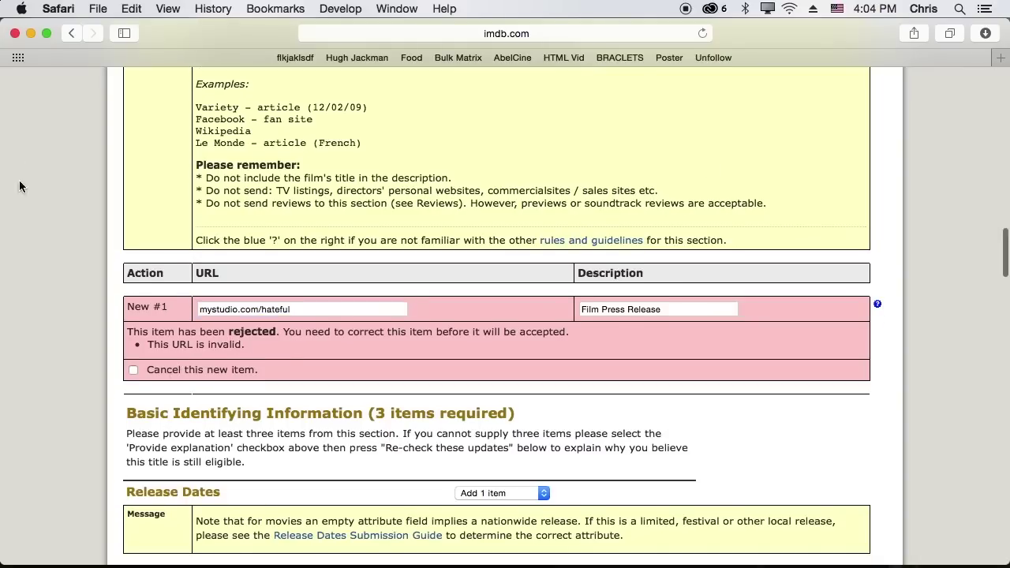
Resolve the director credit's name warning by choosing the suggested existing person, the director of Rusk (2016).
{"action": "scroll", "coordinate": [79, 201], "scroll_direction": "down", "scroll_amount": 5}
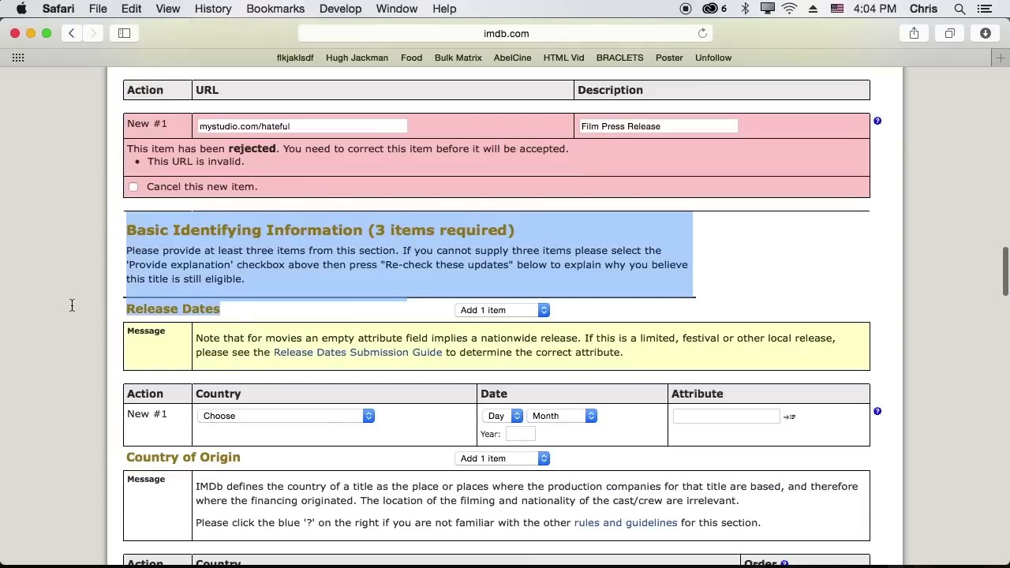
{"action": "scroll", "coordinate": [75, 340], "scroll_direction": "down", "scroll_amount": 8}
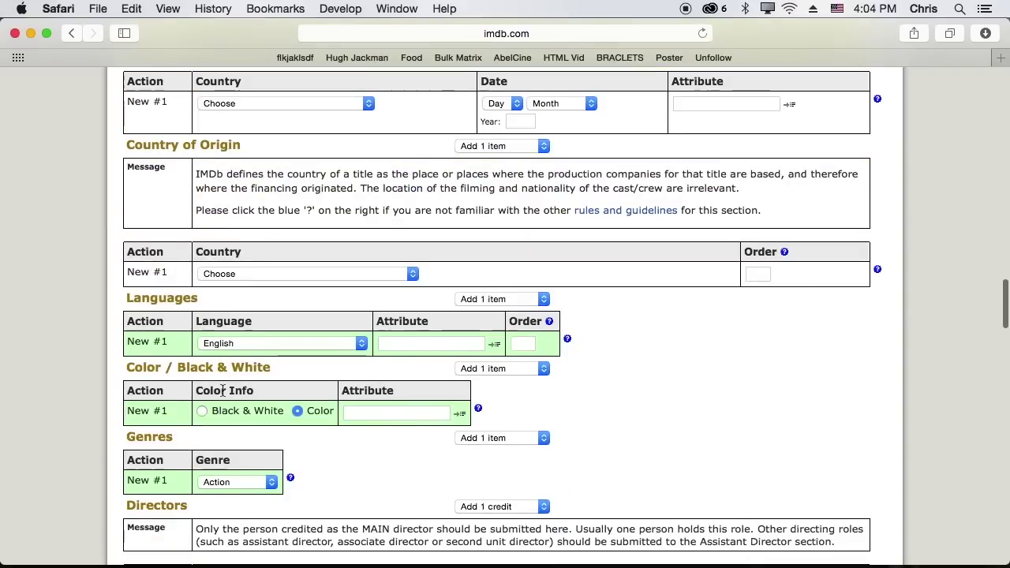
{"action": "scroll", "coordinate": [192, 358], "scroll_direction": "down", "scroll_amount": 6}
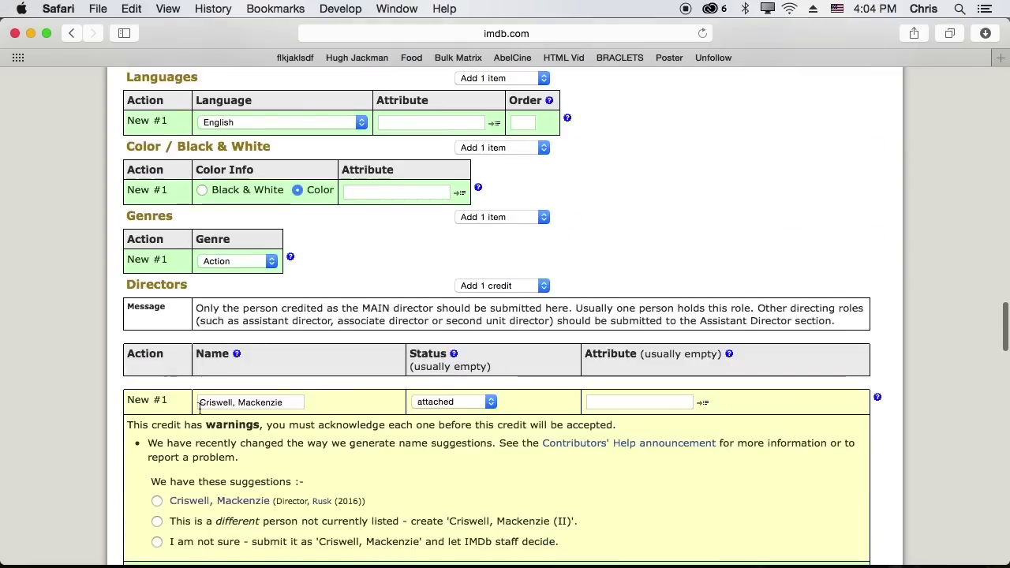
{"action": "scroll", "coordinate": [191, 357], "scroll_direction": "down", "scroll_amount": 2}
{"action": "left_click_drag", "start_coordinate": [288, 315], "coordinate": [143, 318]}
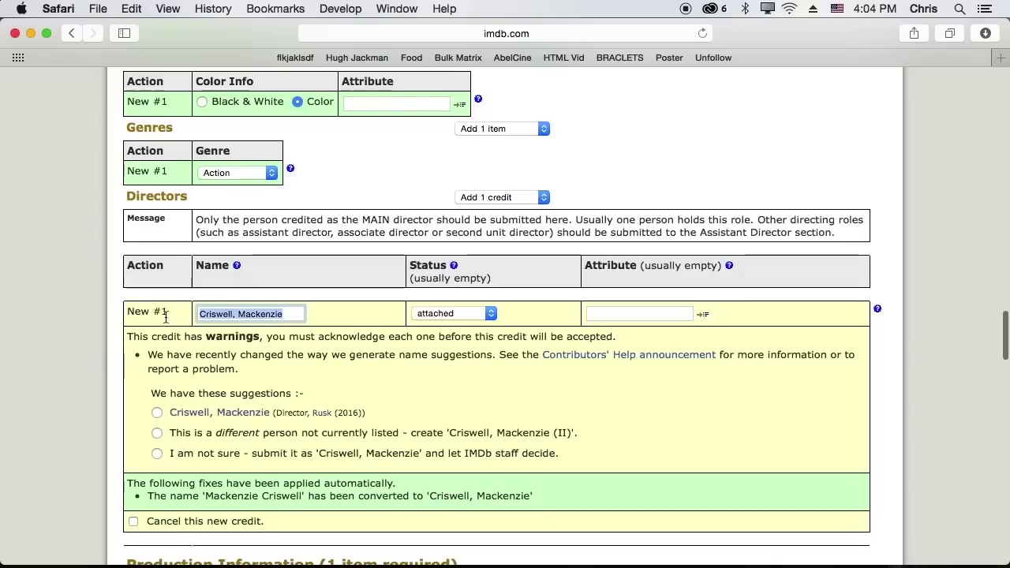
{"action": "left_click", "coordinate": [371, 422]}
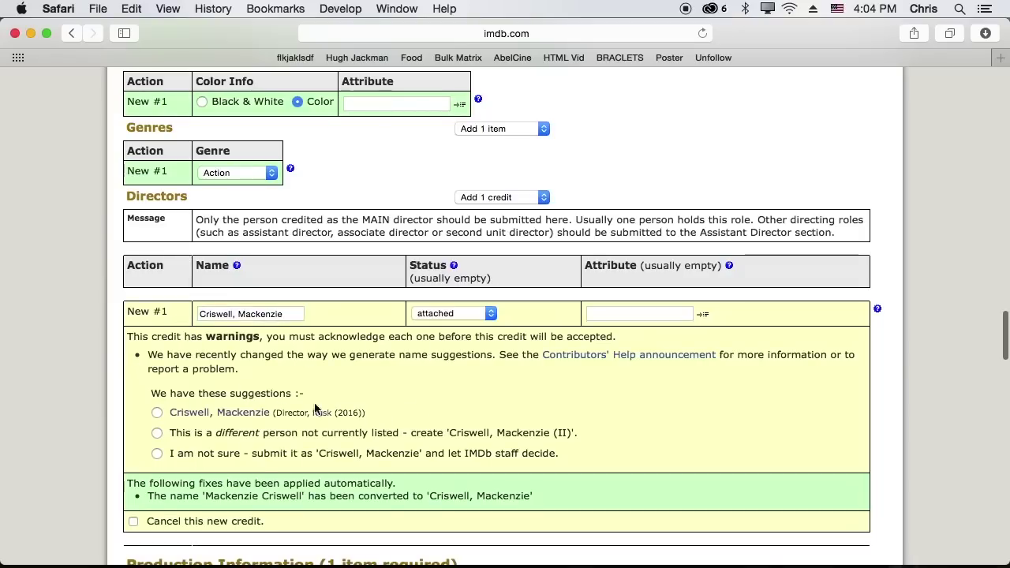
{"action": "left_click", "coordinate": [157, 413]}
Enter the writer's full name, surname first, in the new Writers credit.
{"action": "scroll", "coordinate": [77, 362], "scroll_direction": "down", "scroll_amount": 1}
{"action": "scroll", "coordinate": [77, 361], "scroll_direction": "down", "scroll_amount": 10}
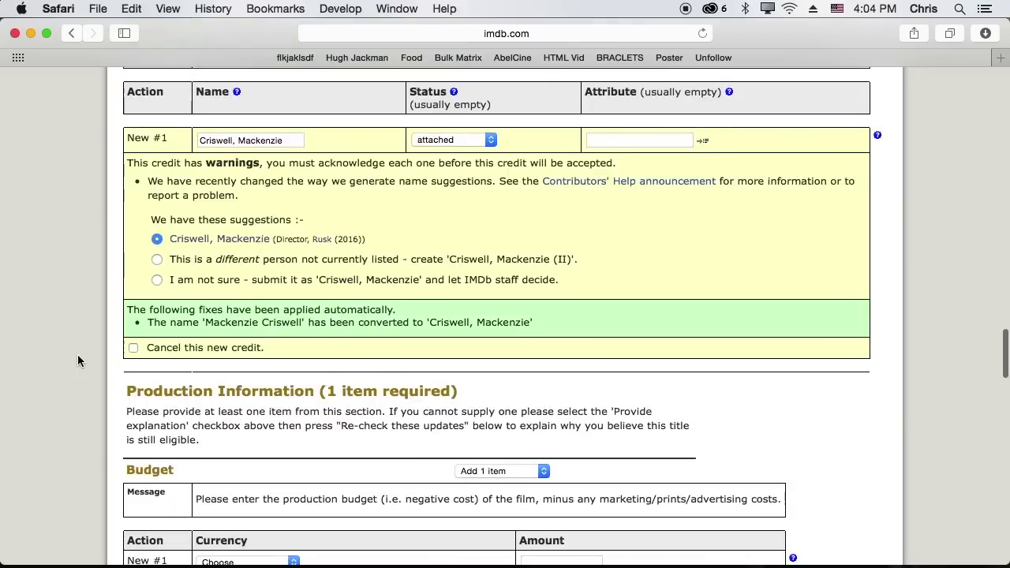
{"action": "scroll", "coordinate": [254, 359], "scroll_direction": "down", "scroll_amount": 7}
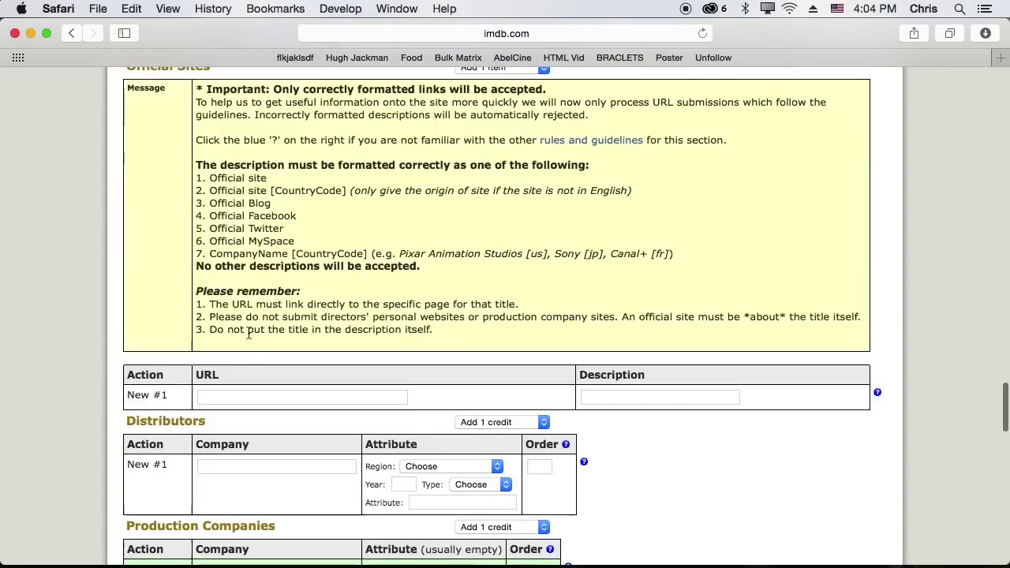
{"action": "left_click", "coordinate": [299, 478]}
{"action": "left_click_drag", "start_coordinate": [299, 479], "coordinate": [198, 474]}
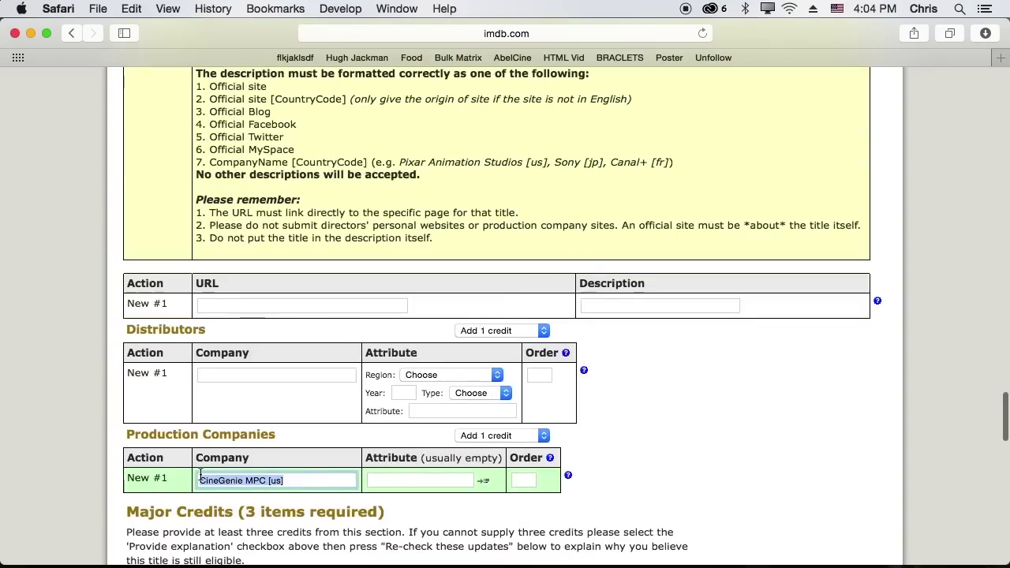
{"action": "scroll", "coordinate": [197, 466], "scroll_direction": "down", "scroll_amount": 10}
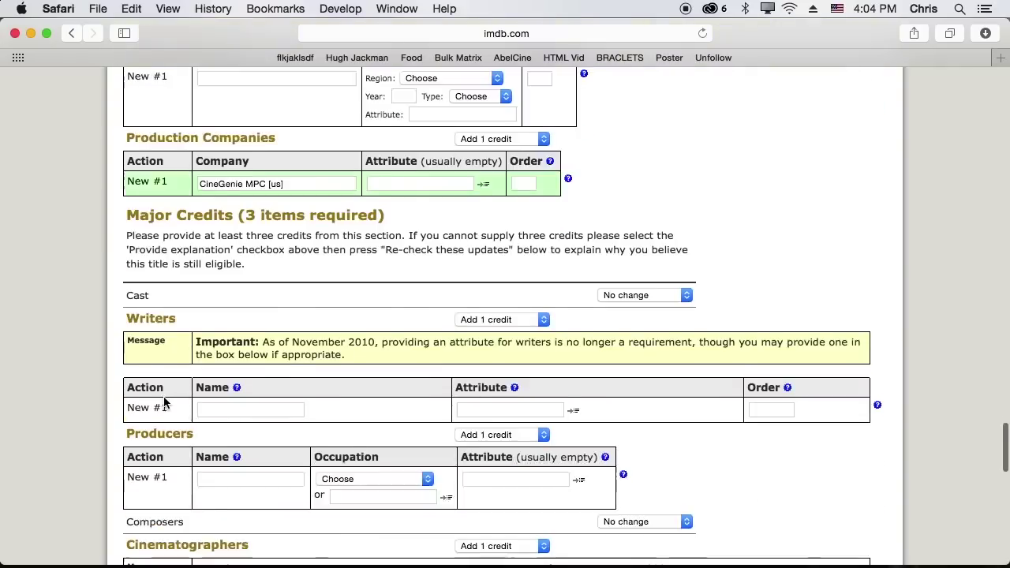
{"action": "left_click", "coordinate": [237, 268]}
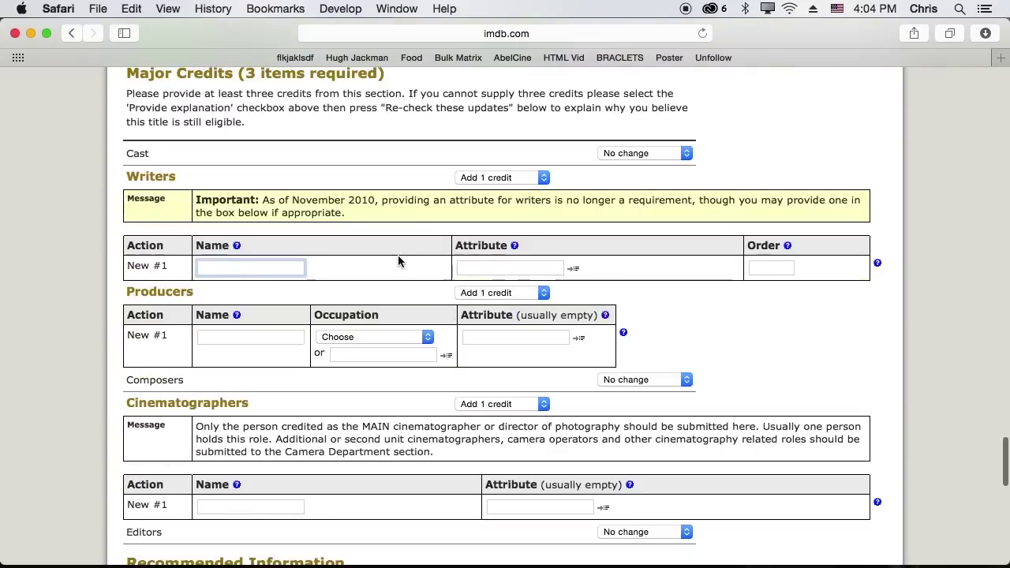
{"action": "type", "text": "Criswell, Mackenzie"}
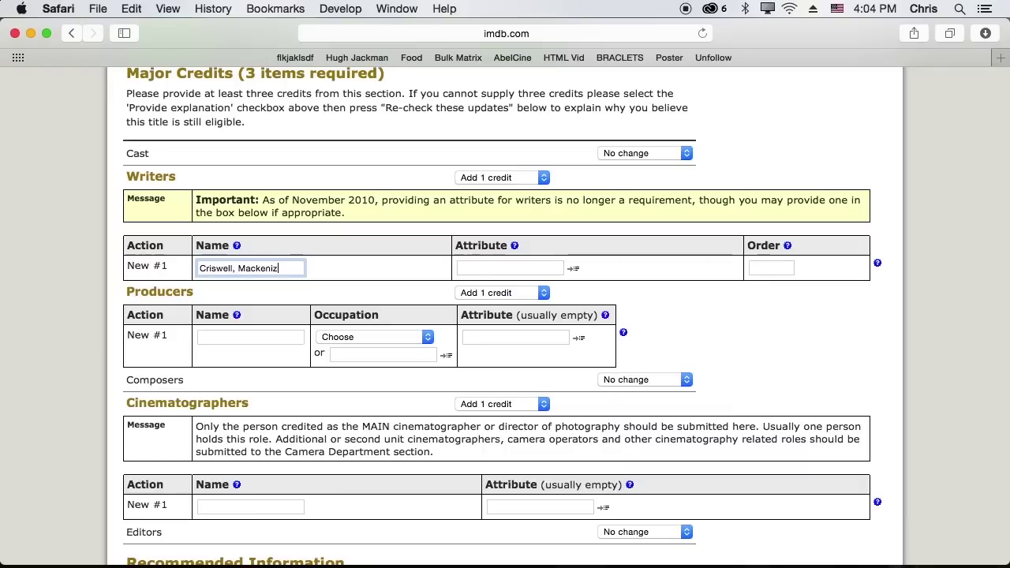
Copy the writer's name into the producer and cinematographer credits, and set the producer's occupation to executive producer.
{"action": "key", "text": "super+a"}
{"action": "key", "text": "super+c"}
{"action": "left_click", "coordinate": [241, 339]}
{"action": "key", "text": "super+v"}
{"action": "left_click", "coordinate": [244, 507]}
{"action": "key", "text": "super+v"}
{"action": "left_click", "coordinate": [368, 346]}
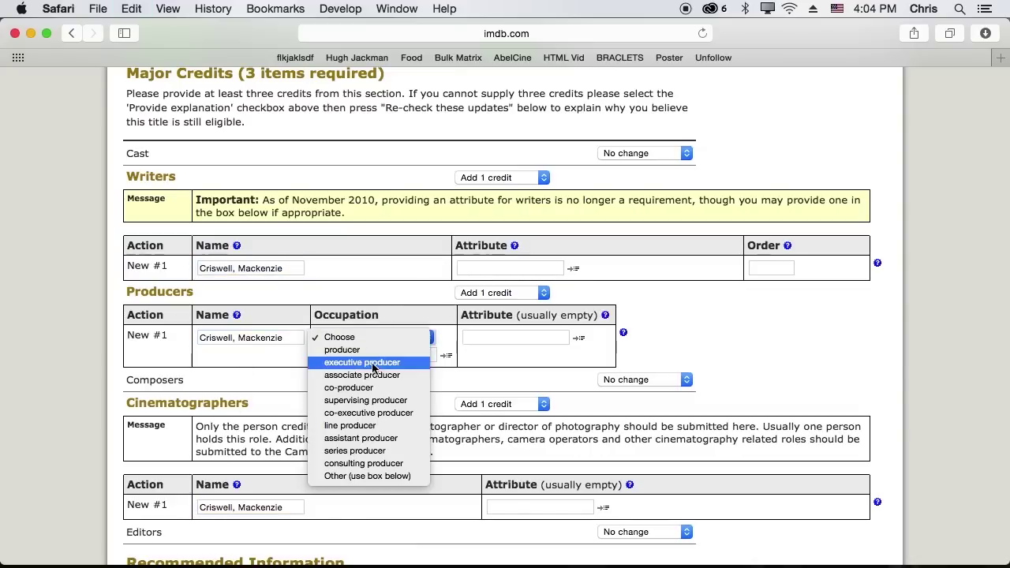
{"action": "left_click", "coordinate": [350, 356]}
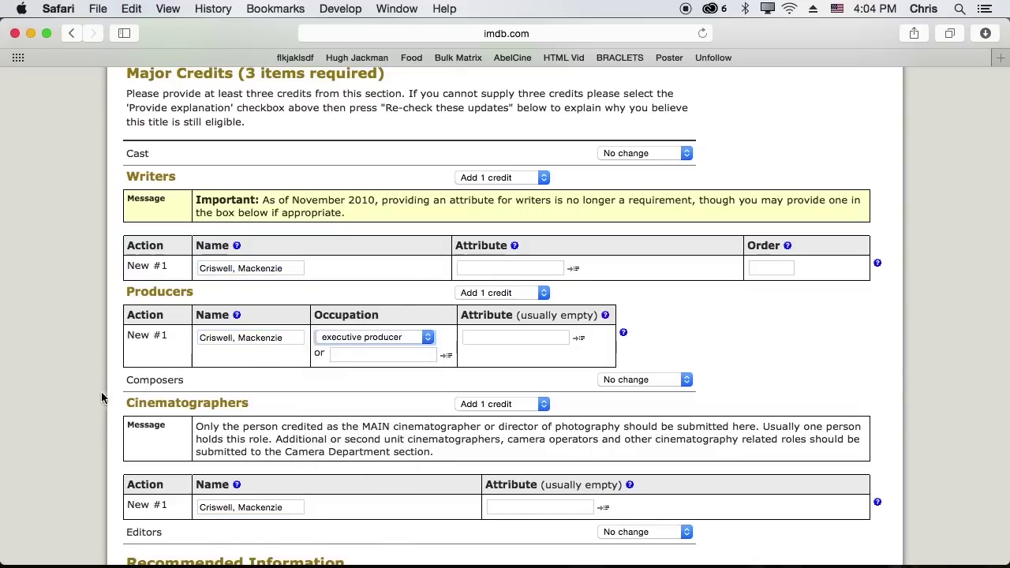
Re-check the form's updates with the new major credits included.
{"action": "scroll", "coordinate": [96, 426], "scroll_direction": "down", "scroll_amount": 15}
{"action": "left_click", "coordinate": [198, 231]}
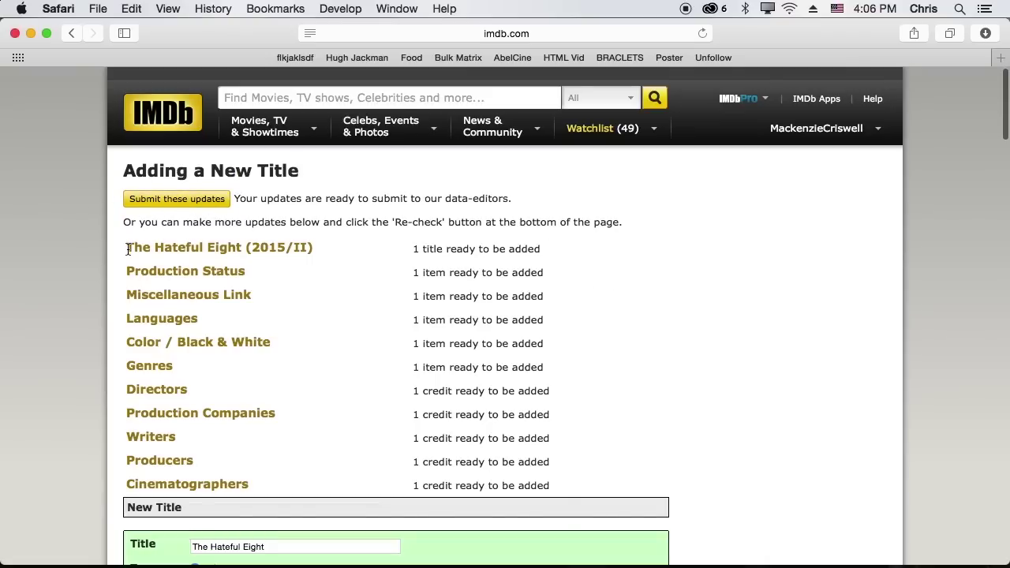
Review the summary of entries for The Hateful Eight (2015/II), from production status and genres to the director, company and major credits.
{"action": "left_click_drag", "start_coordinate": [128, 250], "coordinate": [340, 266]}
{"action": "left_click", "coordinate": [692, 300]}
{"action": "left_click_drag", "start_coordinate": [124, 250], "coordinate": [329, 246]}
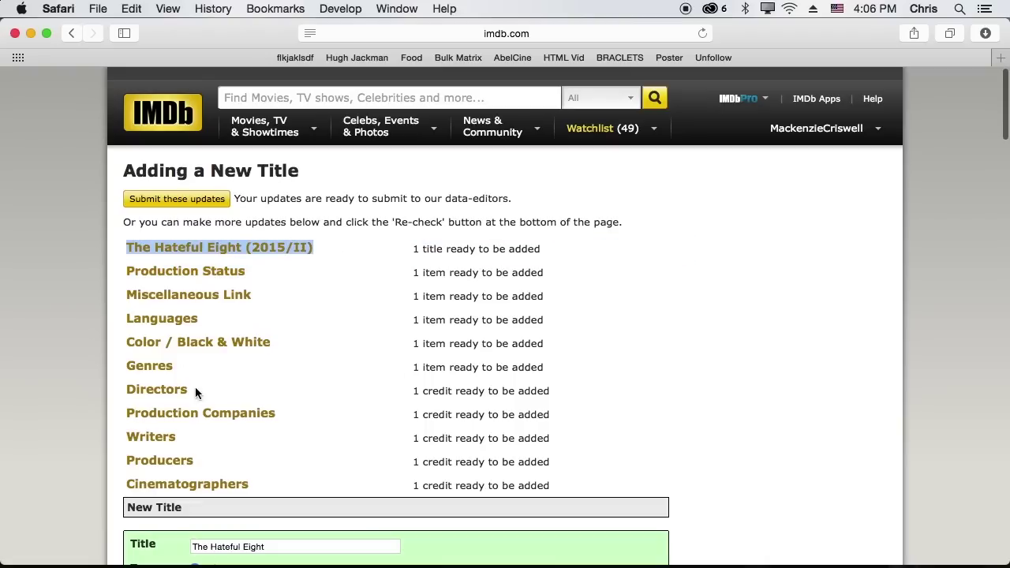
{"action": "left_click_drag", "start_coordinate": [133, 389], "coordinate": [235, 392]}
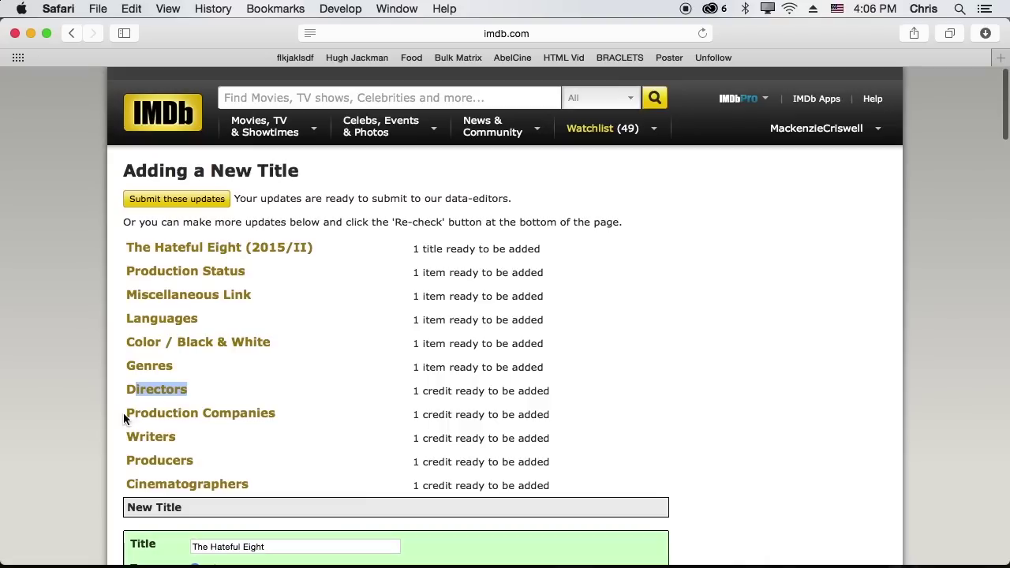
{"action": "left_click_drag", "start_coordinate": [122, 419], "coordinate": [300, 421]}
{"action": "left_click", "coordinate": [300, 422]}
{"action": "left_click_drag", "start_coordinate": [128, 268], "coordinate": [210, 372]}
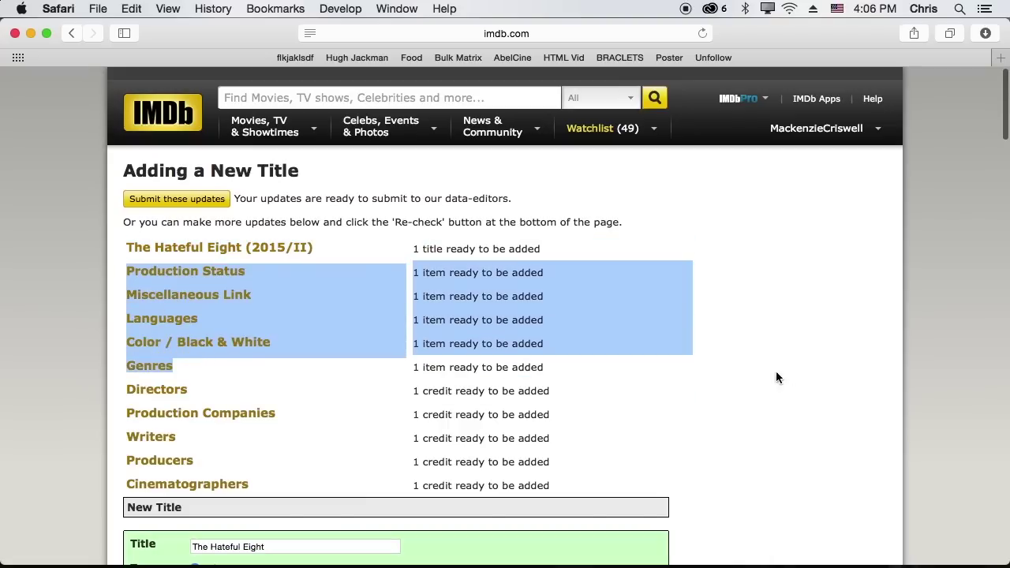
{"action": "left_click", "coordinate": [723, 401]}
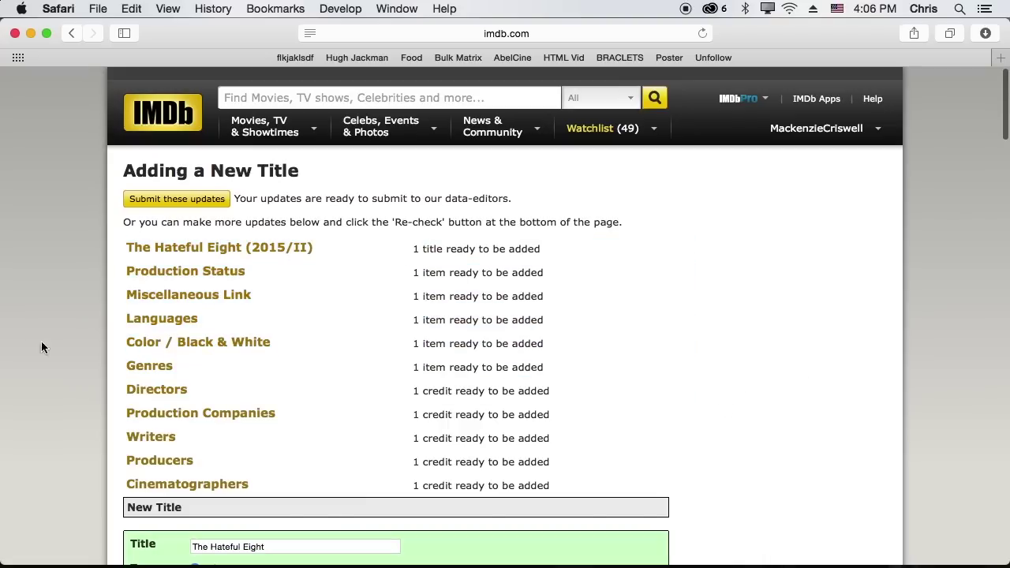
{"action": "left_click_drag", "start_coordinate": [121, 274], "coordinate": [571, 372]}
{"action": "left_click_drag", "start_coordinate": [635, 370], "coordinate": [700, 401]}
{"action": "left_click", "coordinate": [725, 426]}
{"action": "left_click_drag", "start_coordinate": [126, 399], "coordinate": [766, 490]}
{"action": "left_click", "coordinate": [772, 470]}
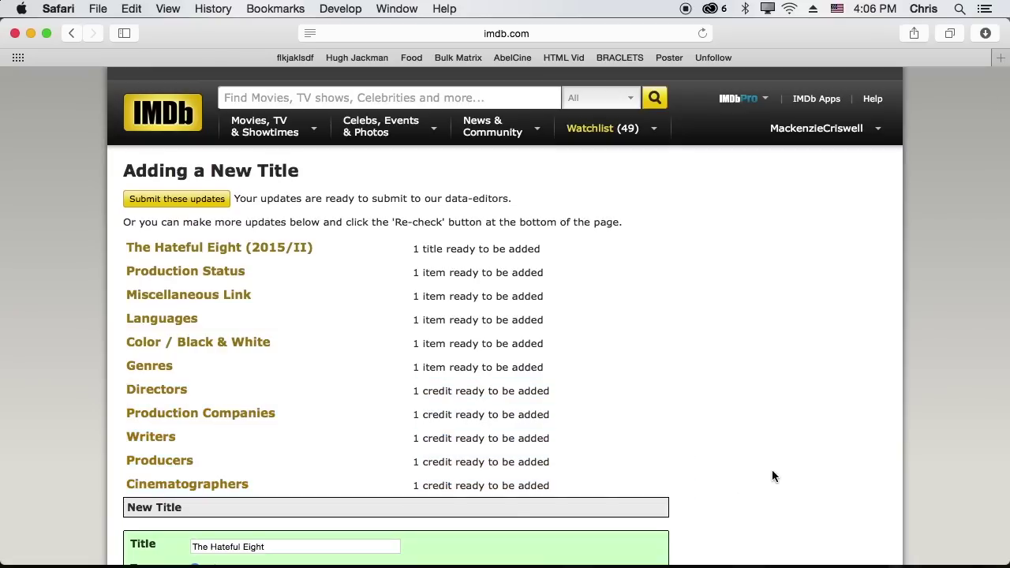